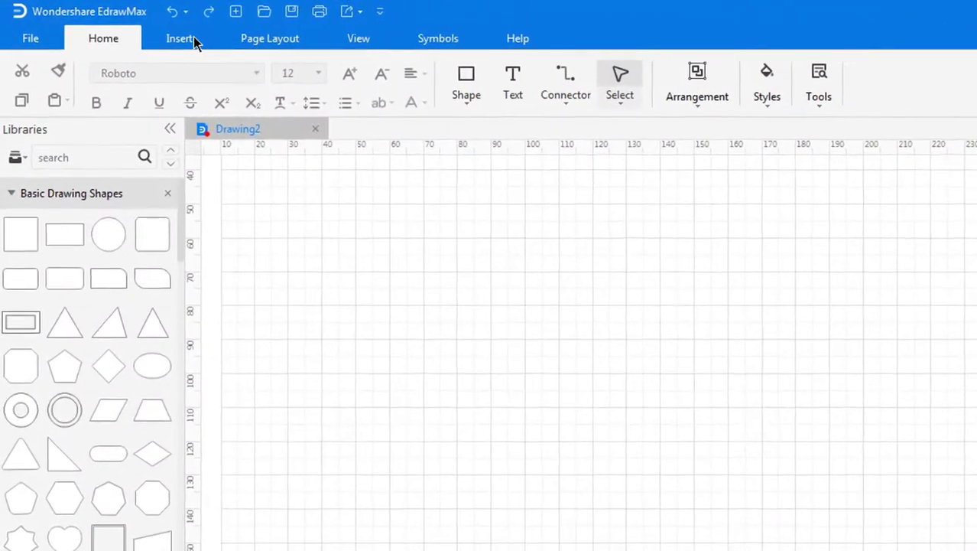
Insert a small table from the quick table-size grid.
click(184, 38)
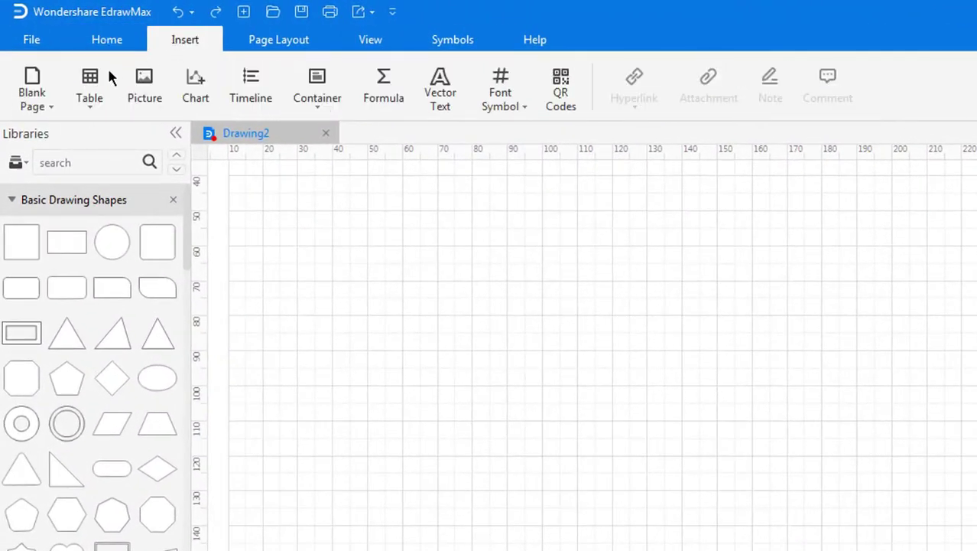
click(91, 86)
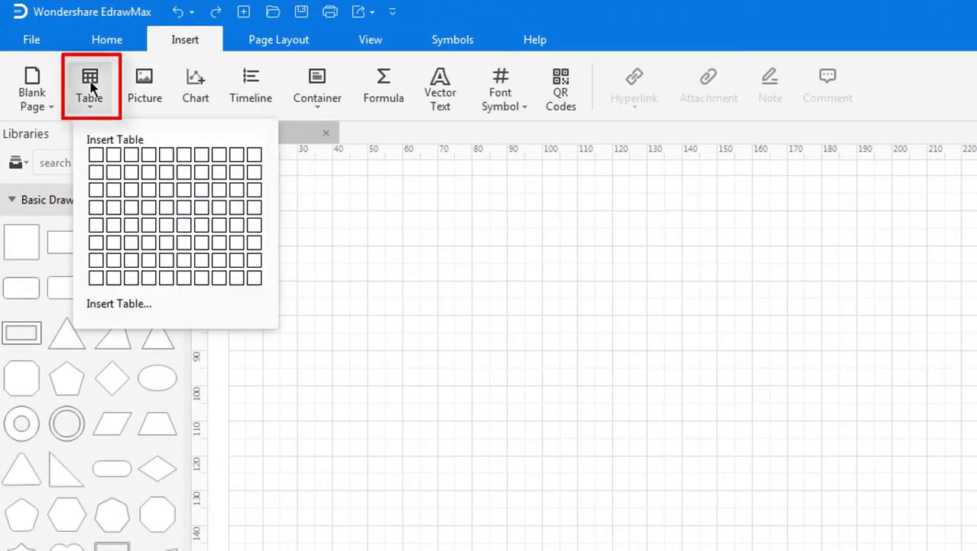
click(127, 192)
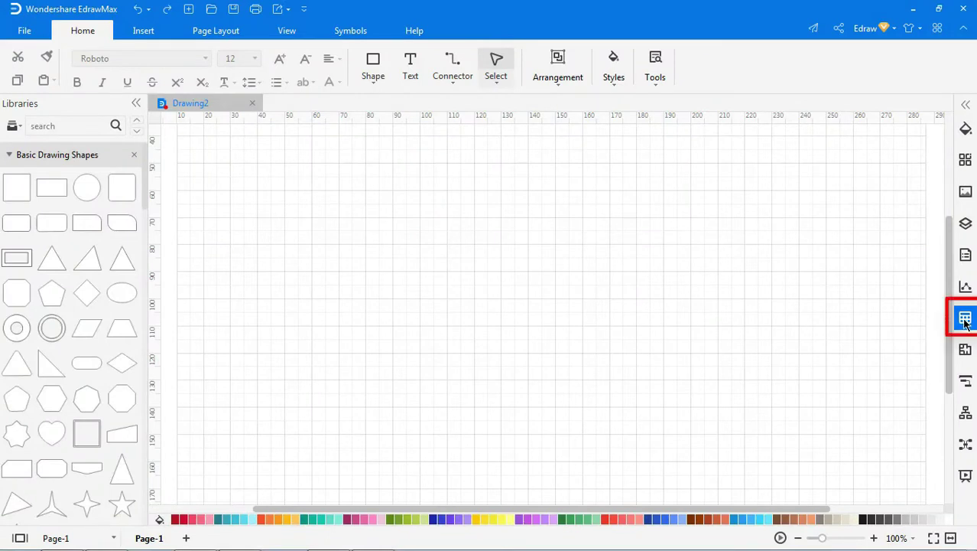
Create a new table of 8 rows and 11 columns with banded rows.
click(965, 317)
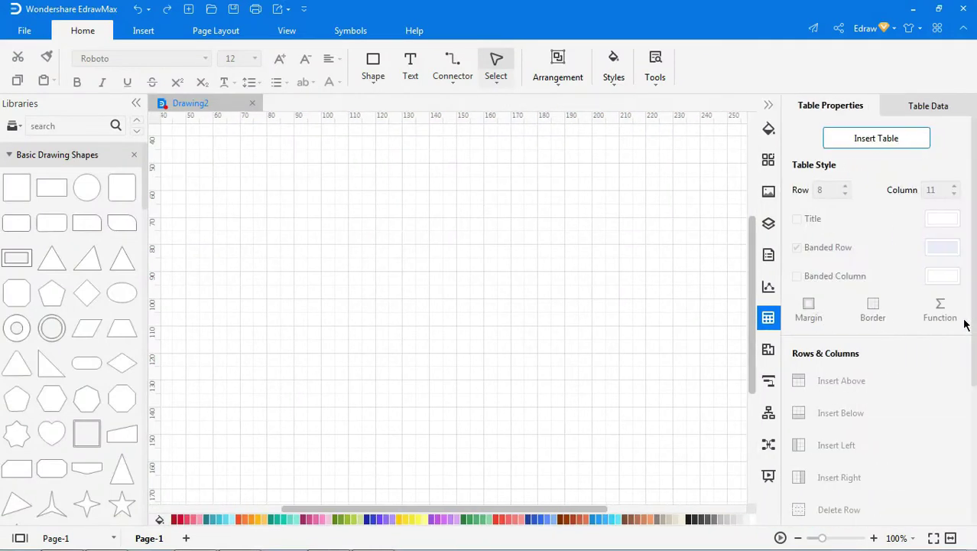
click(870, 147)
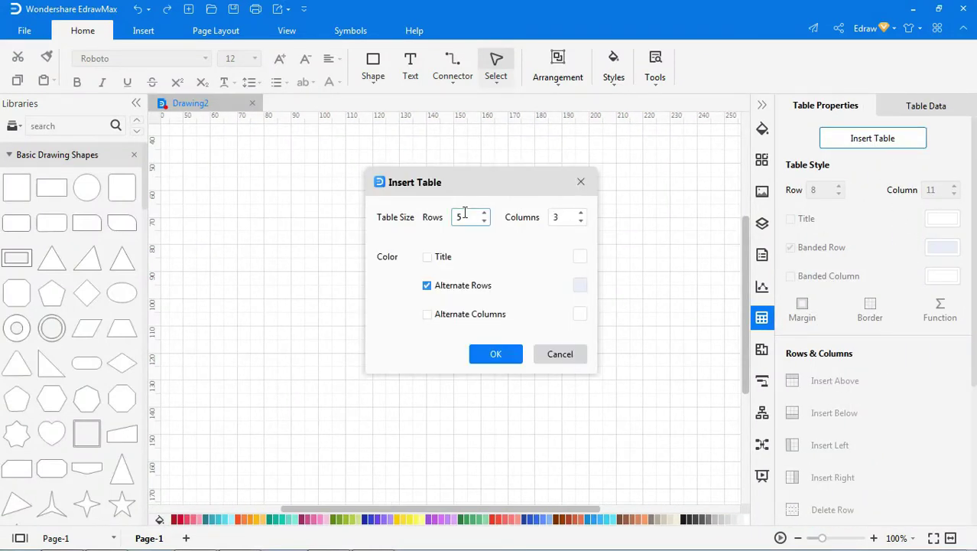
drag(464, 216, 451, 220)
text(8)
drag(560, 218, 542, 217)
click(496, 356)
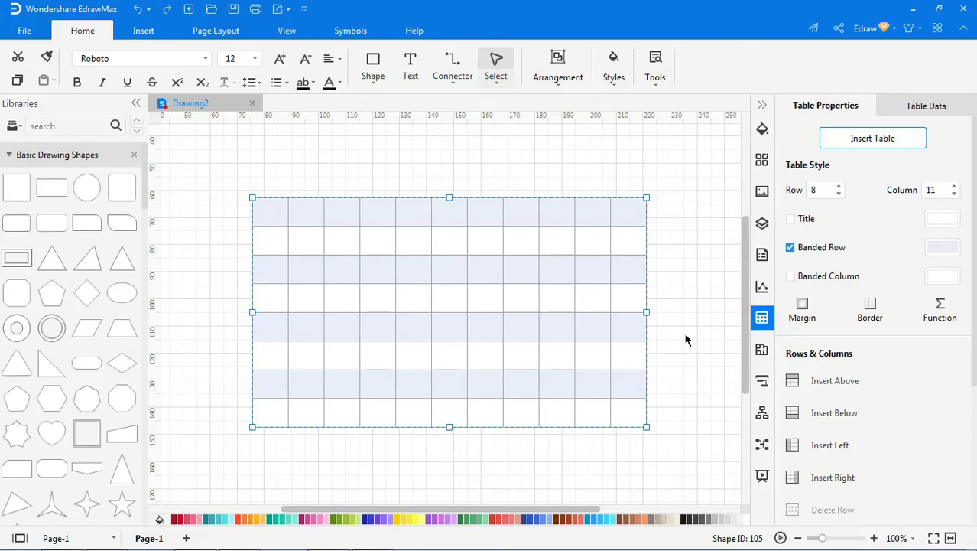
click(804, 312)
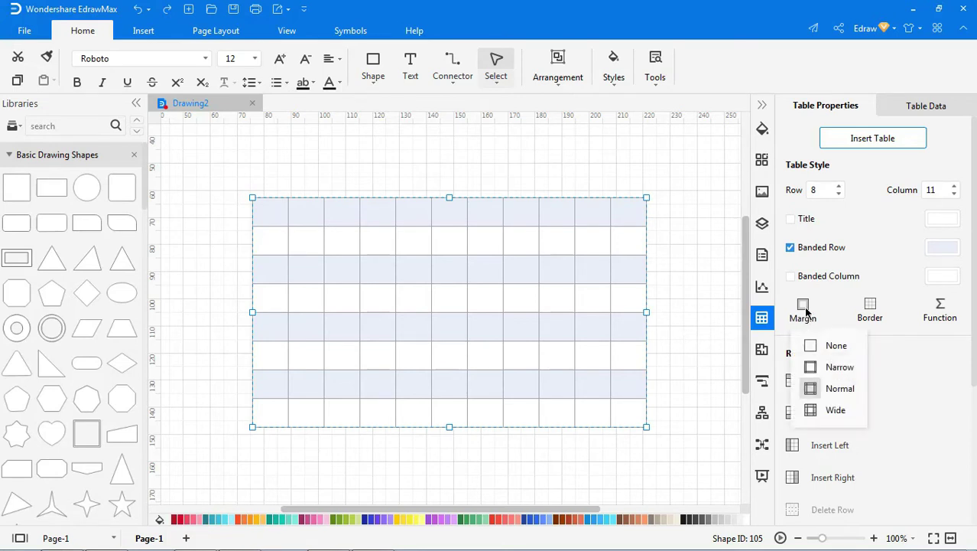
click(824, 368)
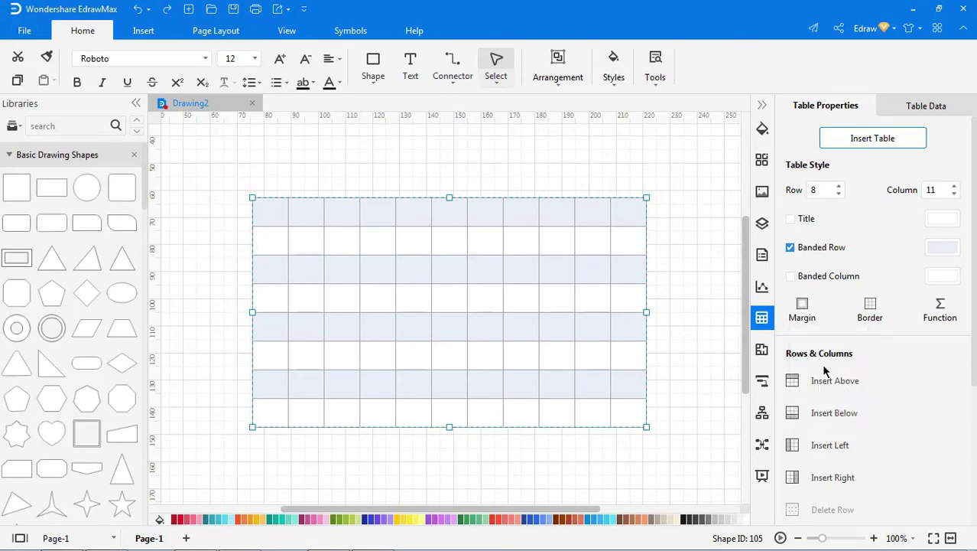
click(871, 312)
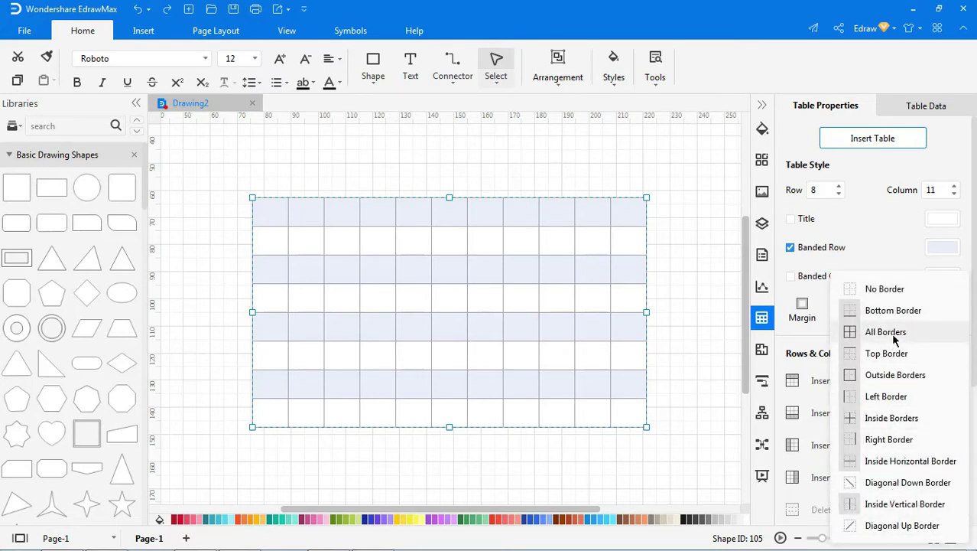
click(884, 260)
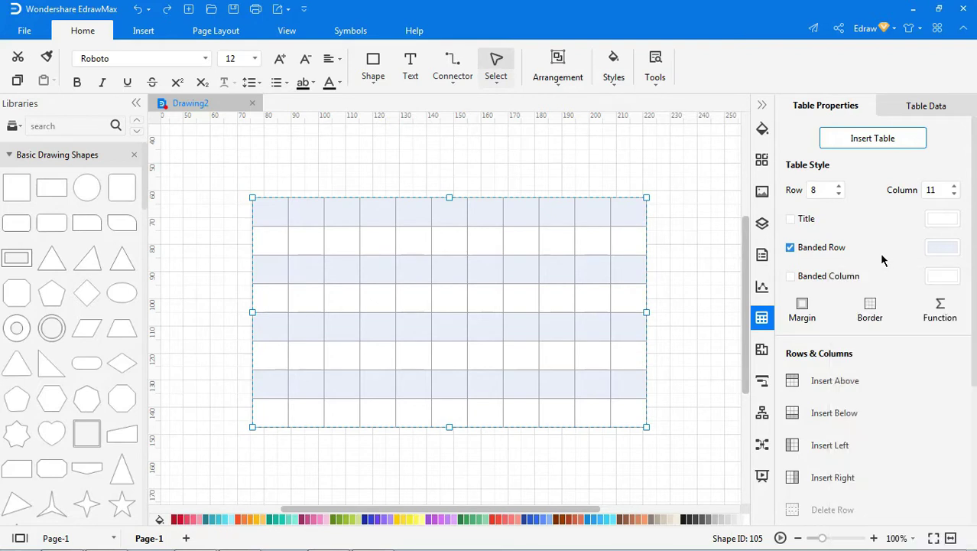
click(940, 315)
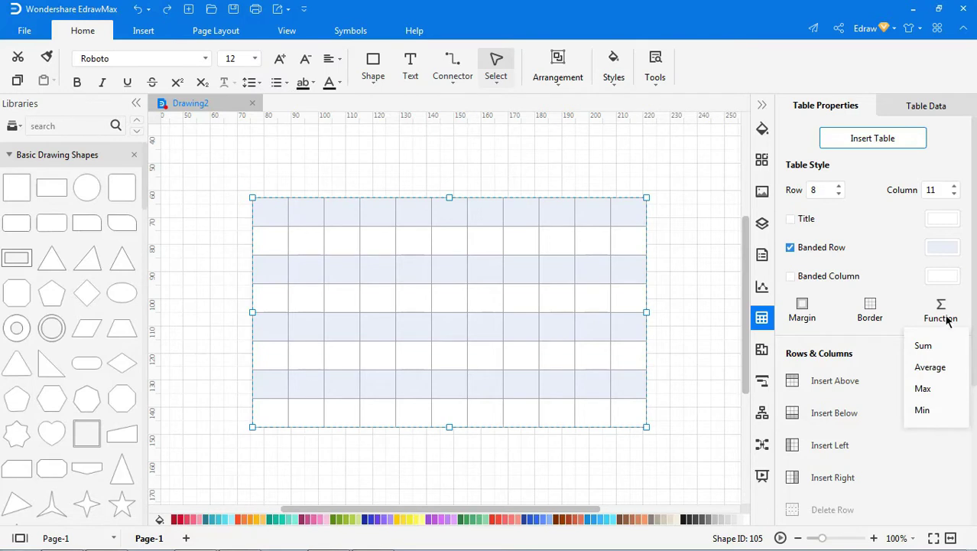
click(917, 305)
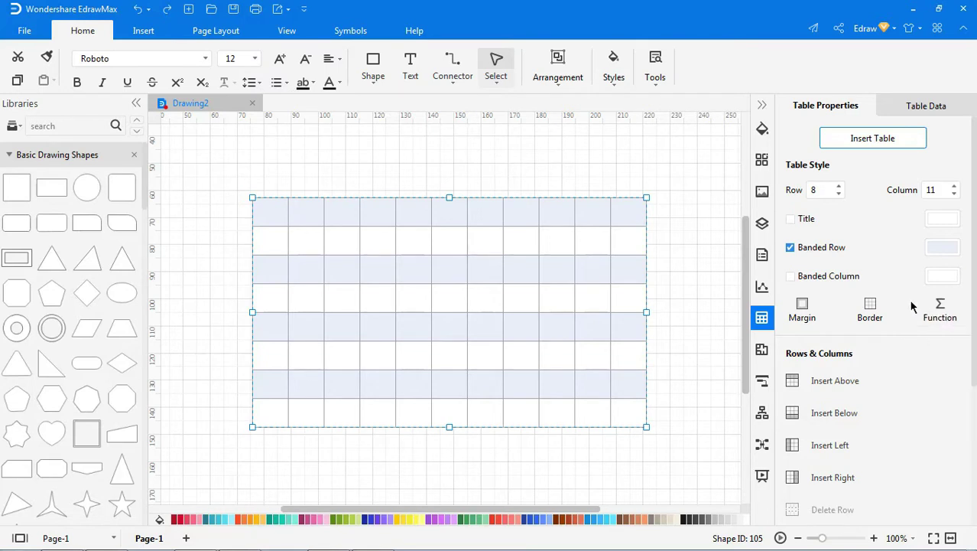
Insert a row above, a row below, a column left and a column right of the table.
click(629, 212)
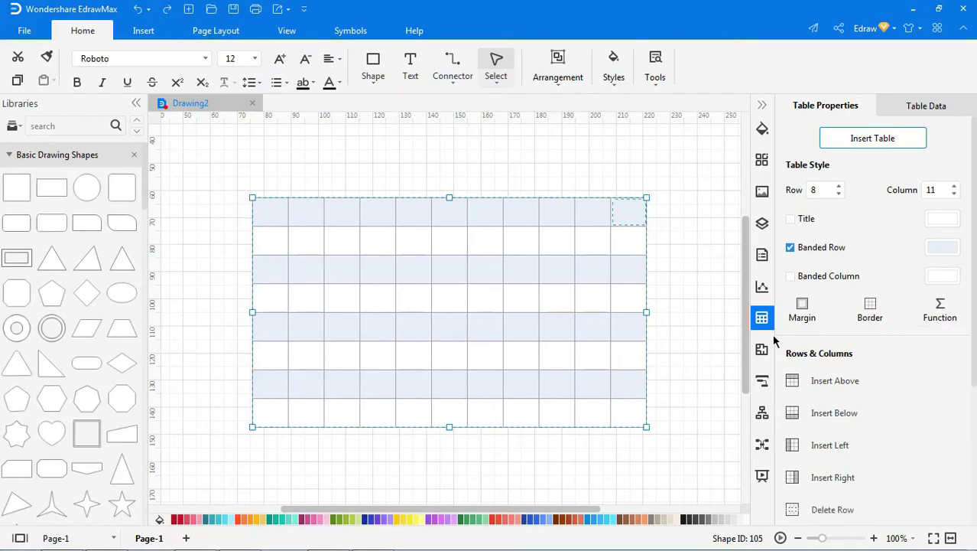
click(817, 383)
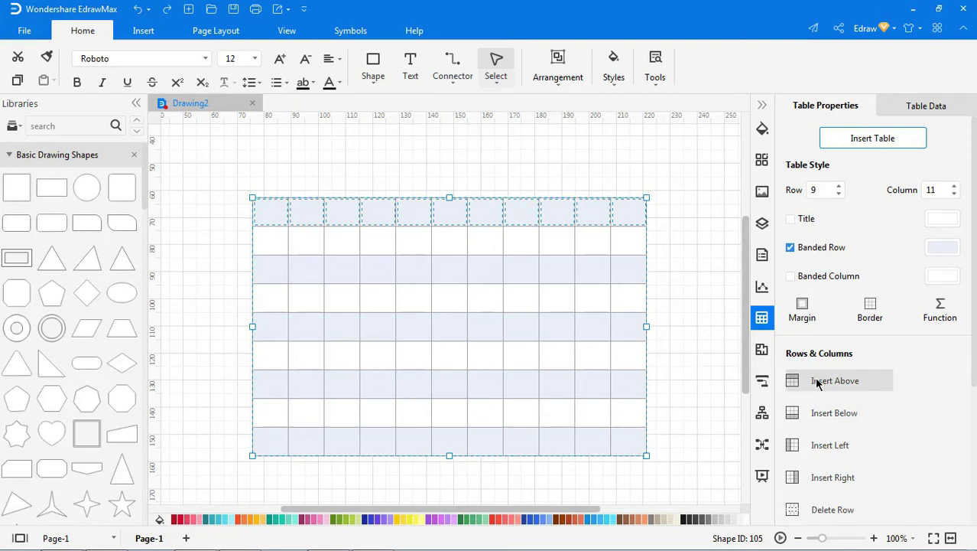
click(640, 440)
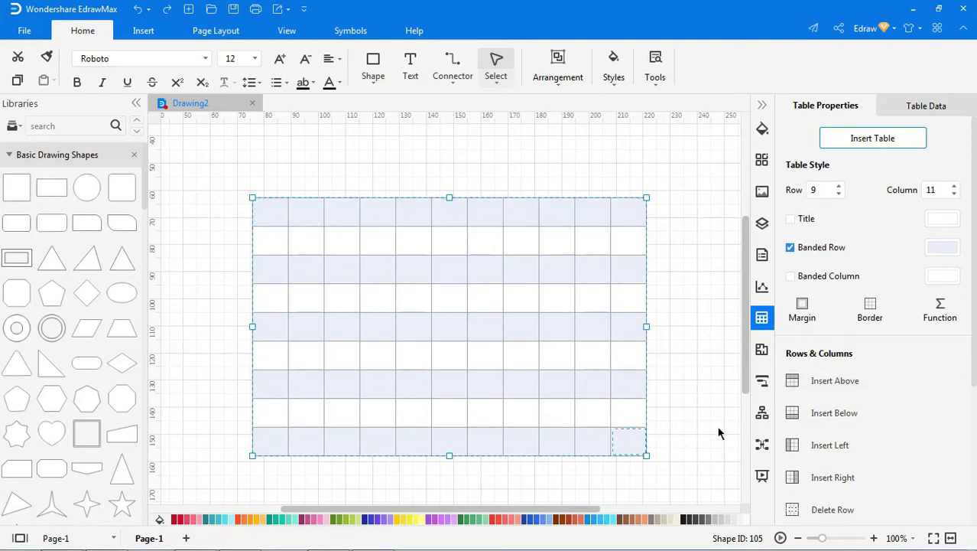
click(816, 416)
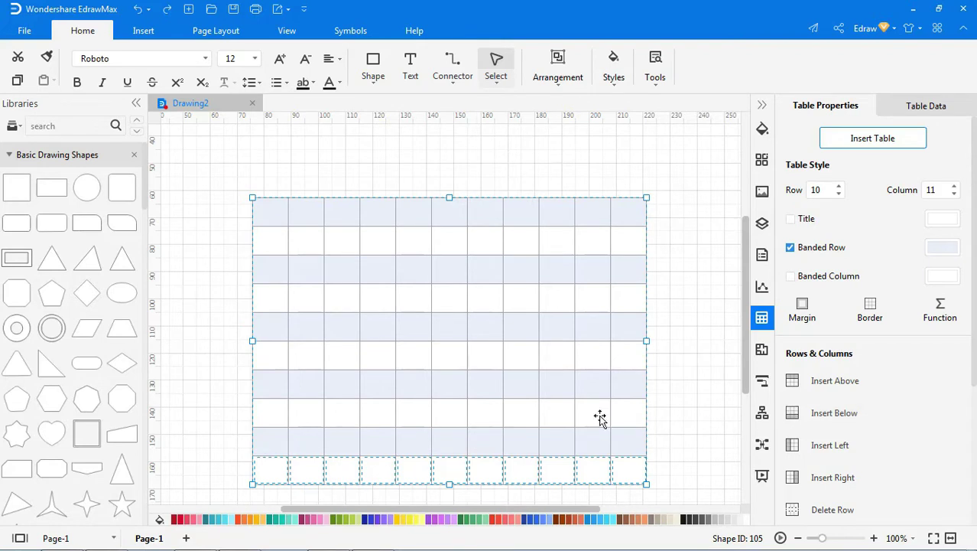
click(271, 218)
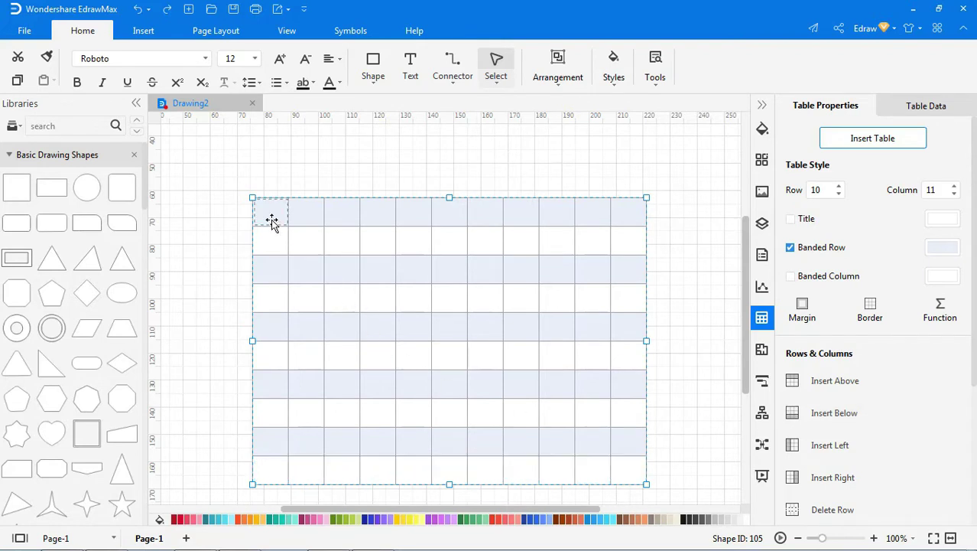
click(817, 450)
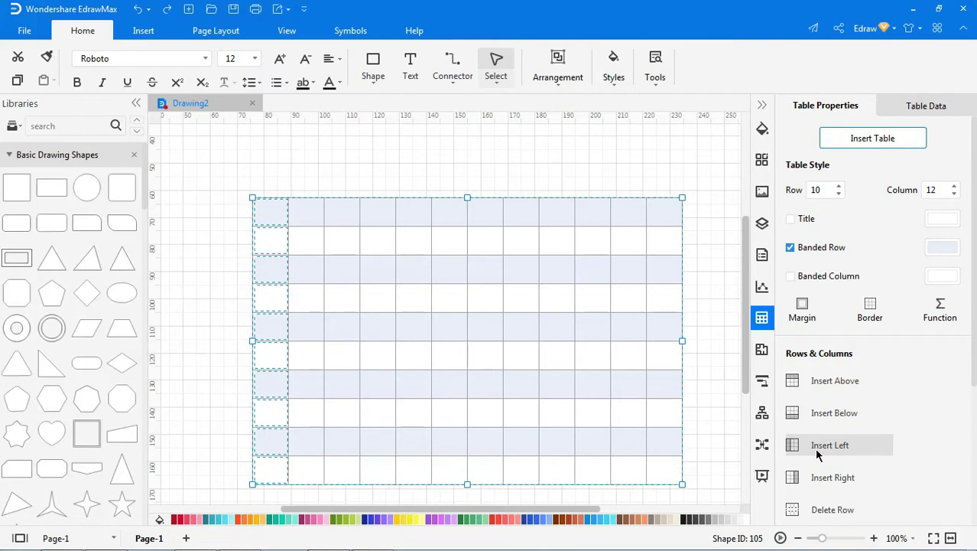
click(662, 221)
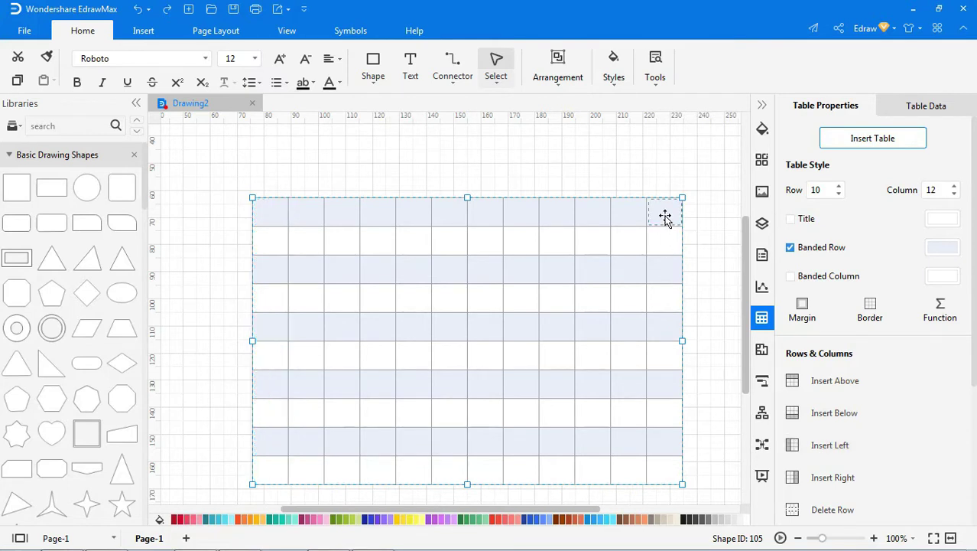
click(815, 482)
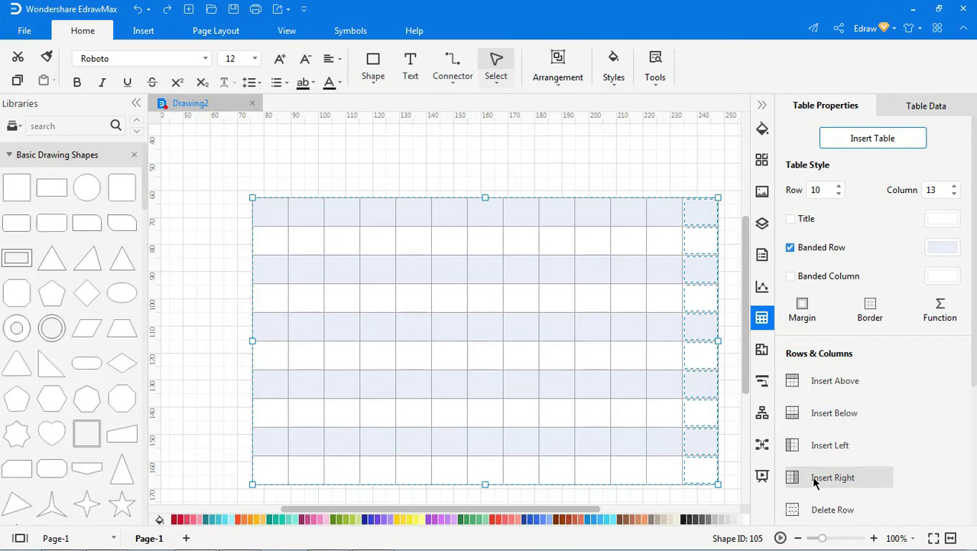
Delete one row and the rightmost column, leaving the table 9 rows by 12 columns.
click(702, 420)
click(816, 511)
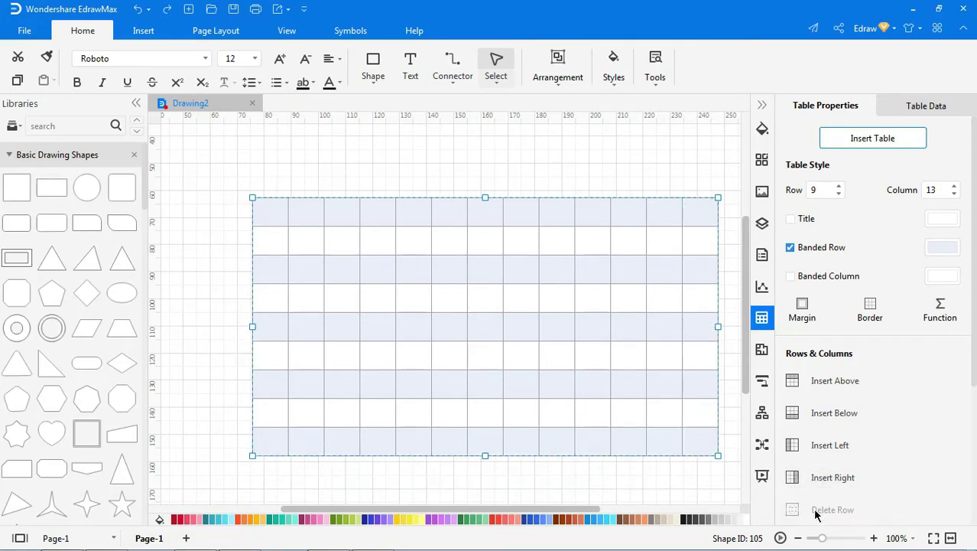
click(704, 413)
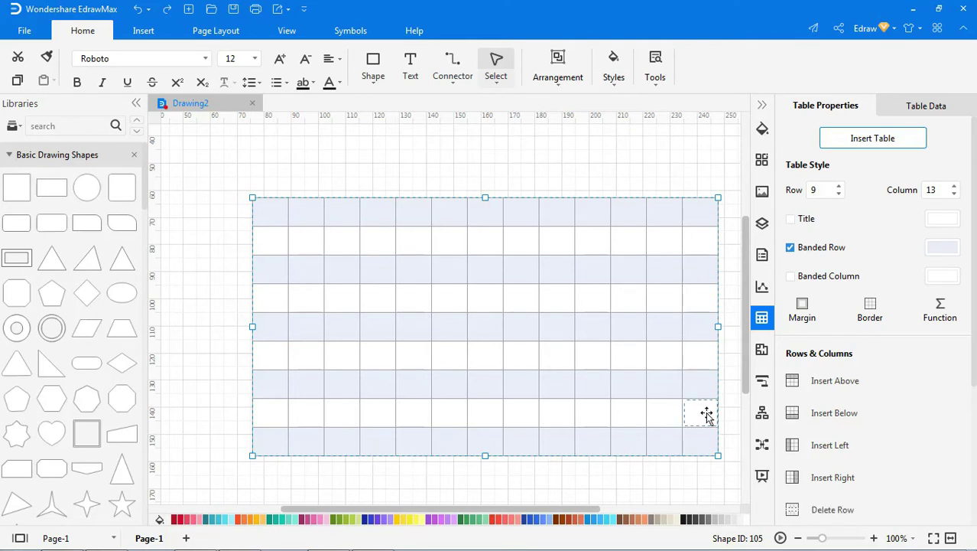
scroll(865, 454, down, 1)
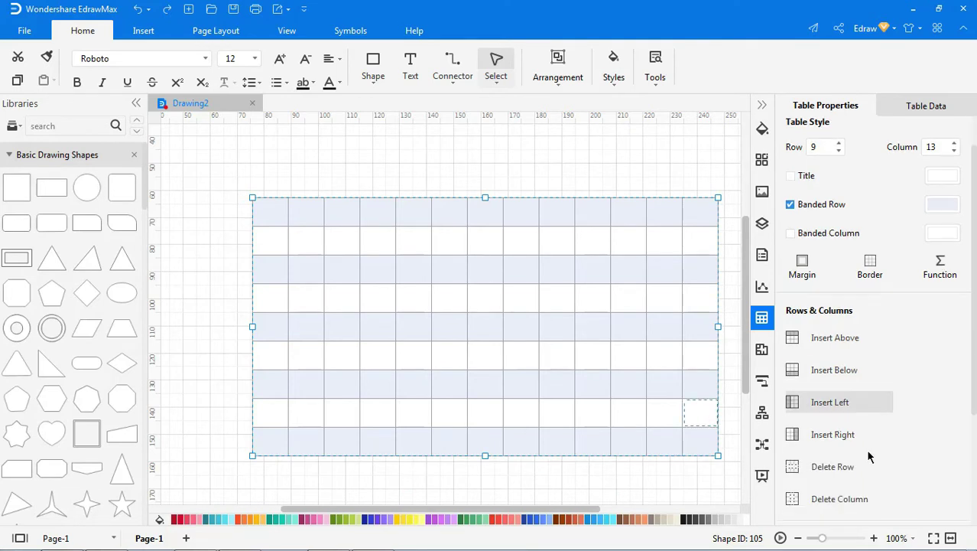
click(836, 499)
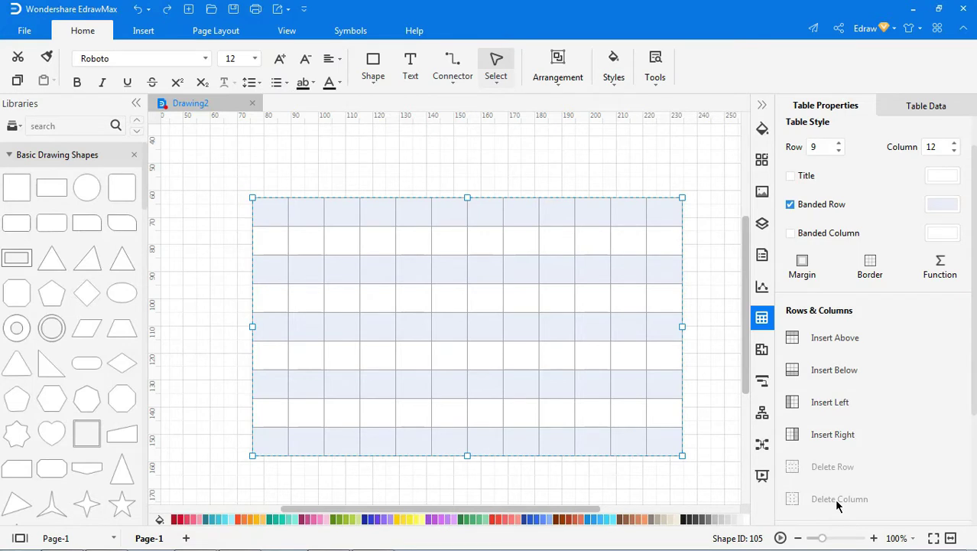
Merge two adjacent cells in the table's top row into one.
scroll(885, 467, down, 4)
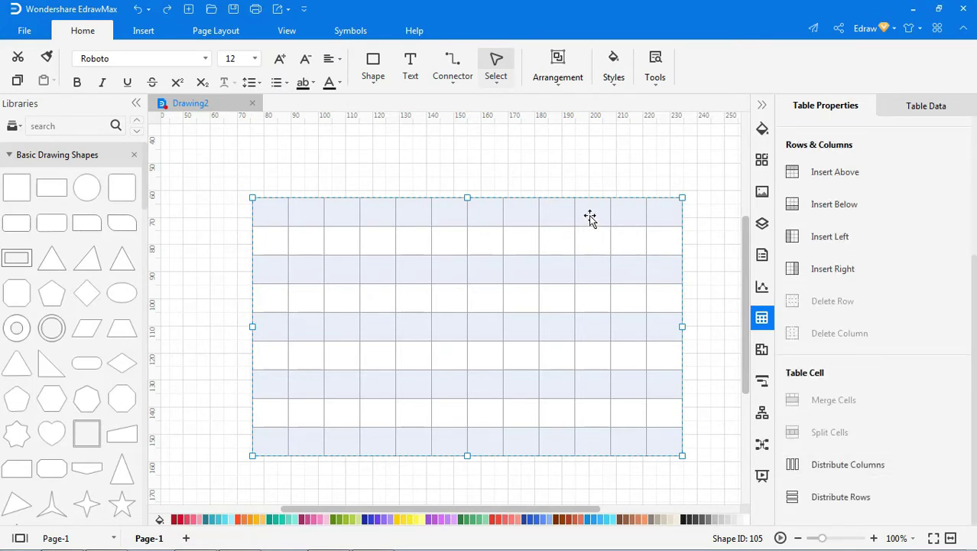
drag(589, 218, 624, 216)
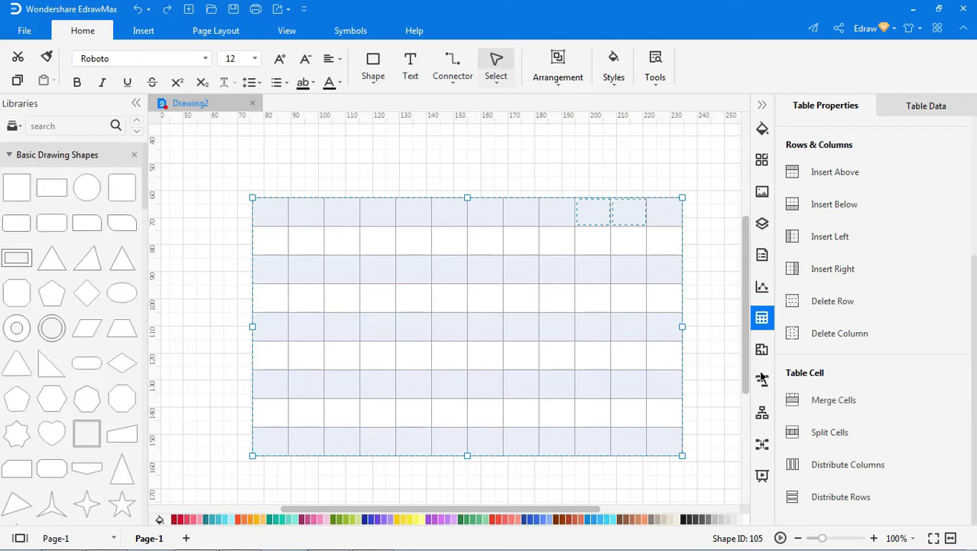
click(824, 407)
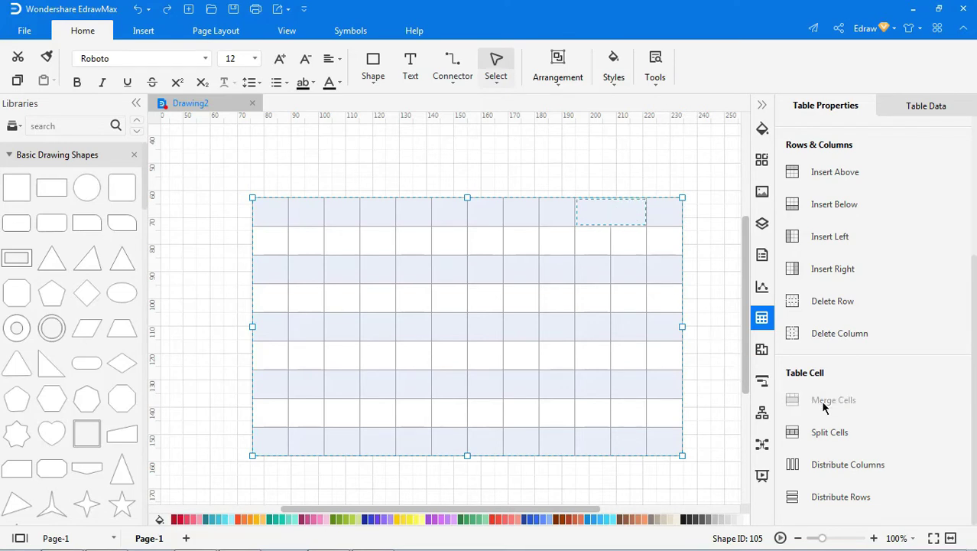
Split the cell in row 3, column 8 into 3 columns.
click(517, 270)
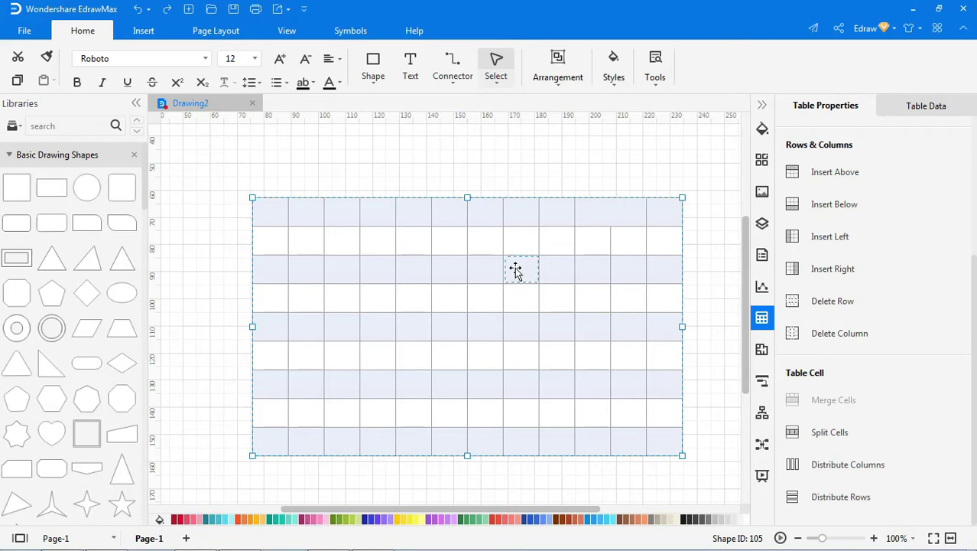
click(800, 434)
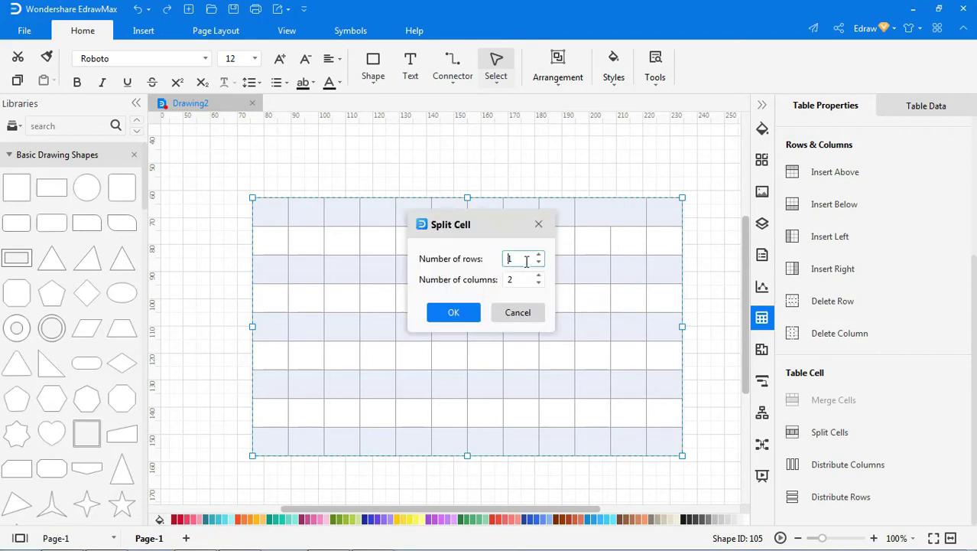
drag(520, 281, 506, 280)
text(3)
click(454, 312)
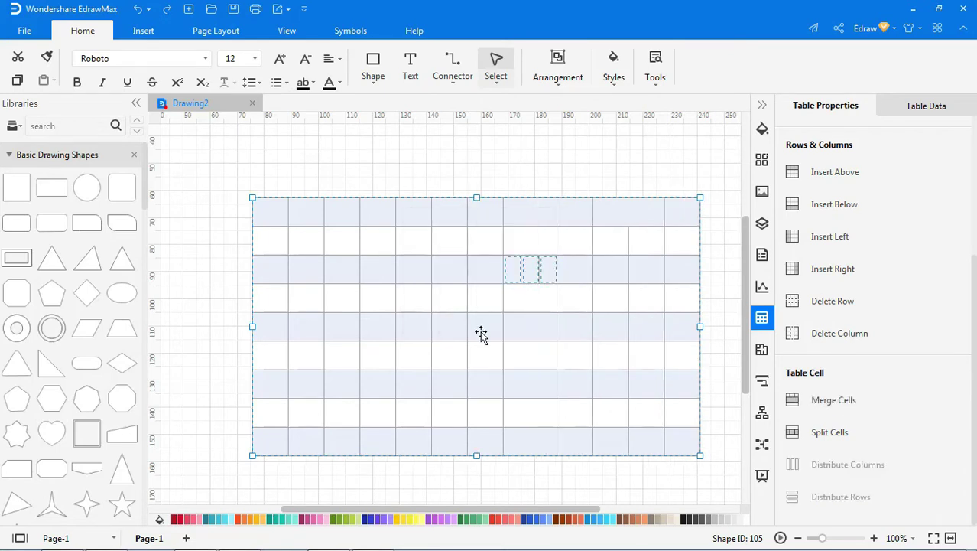
click(576, 332)
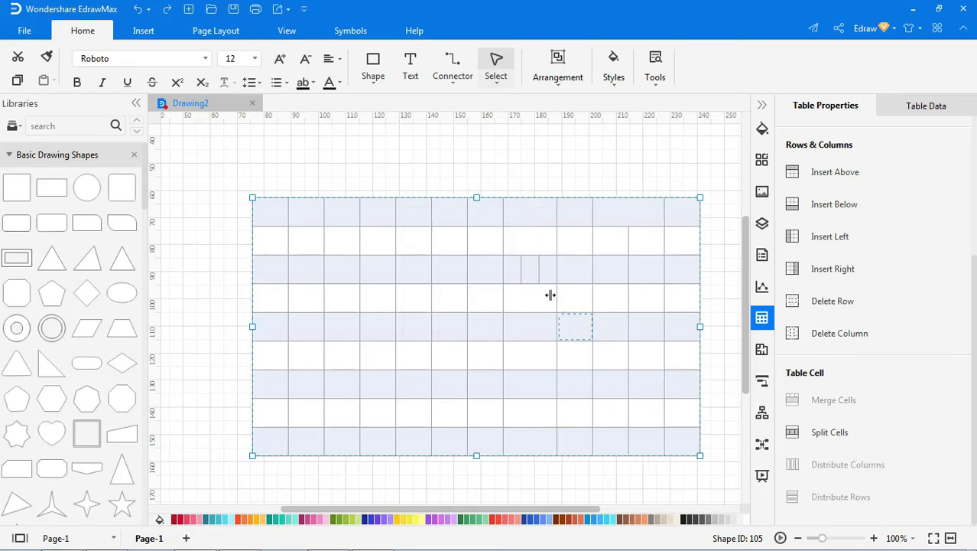
click(515, 275)
click(542, 271)
Narrow the table from its right edge, then distribute columns and rows evenly.
drag(699, 326, 683, 330)
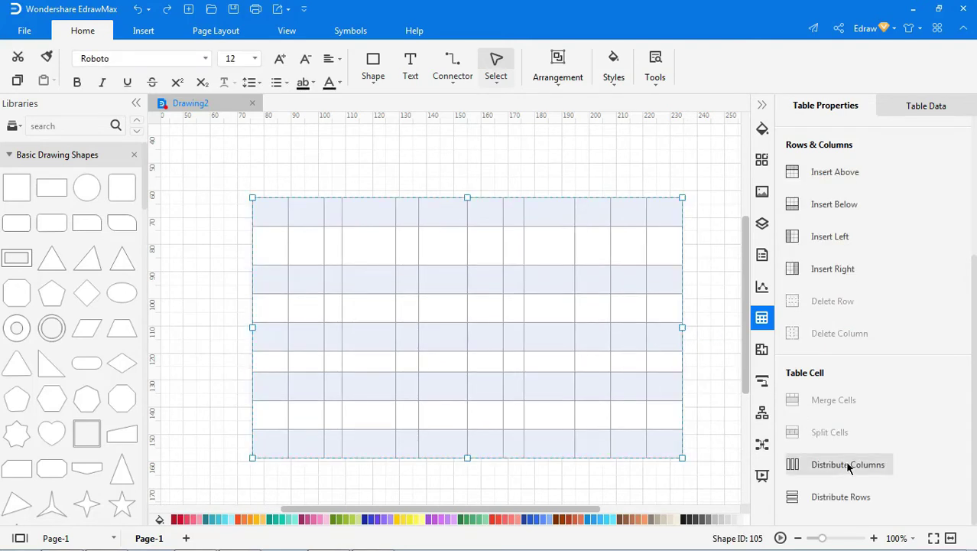
click(847, 466)
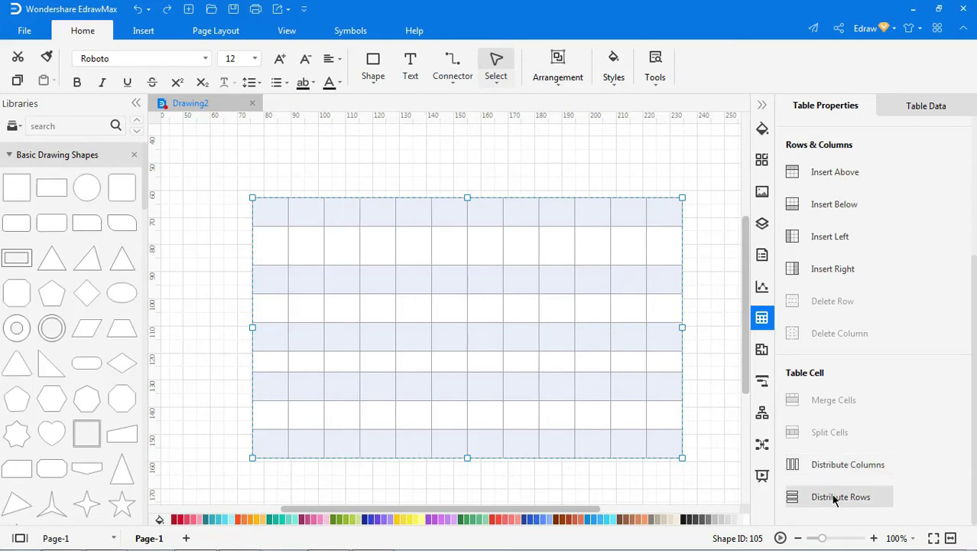
click(836, 498)
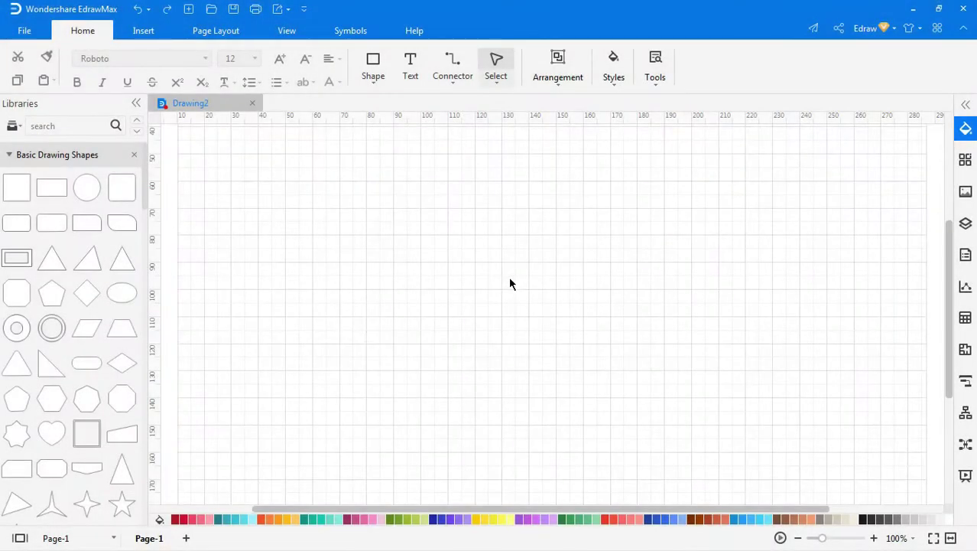
Insert the edraw-tiger image file onto the page as a picture.
click(143, 30)
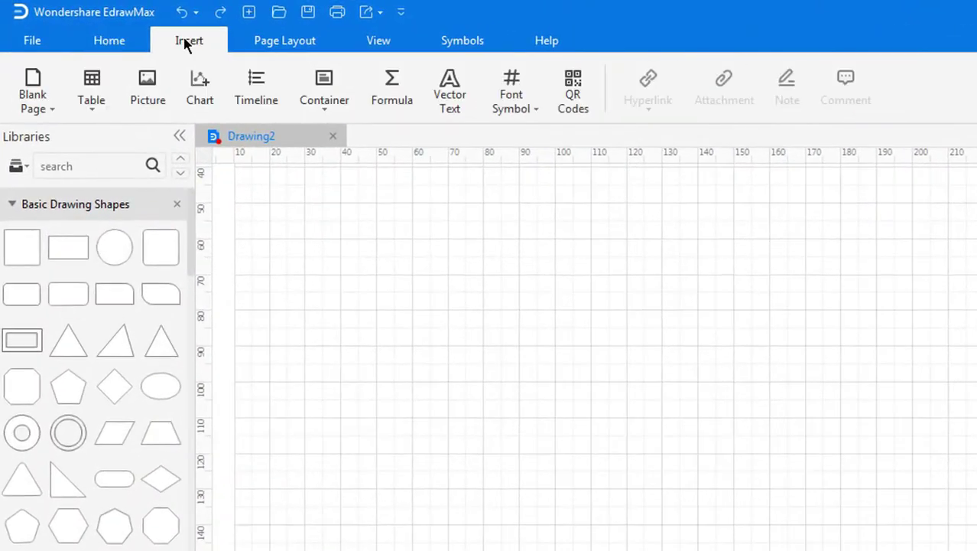
click(147, 86)
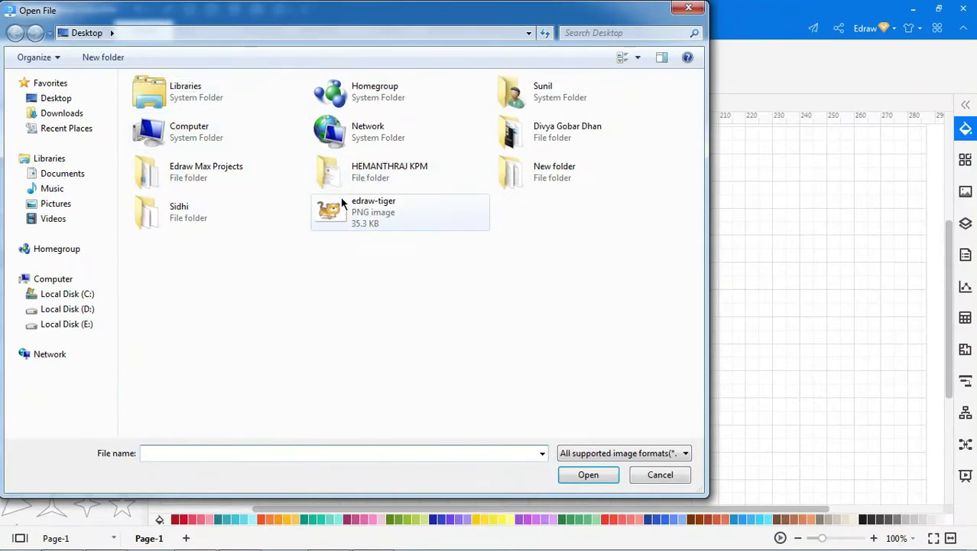
click(421, 241)
click(586, 478)
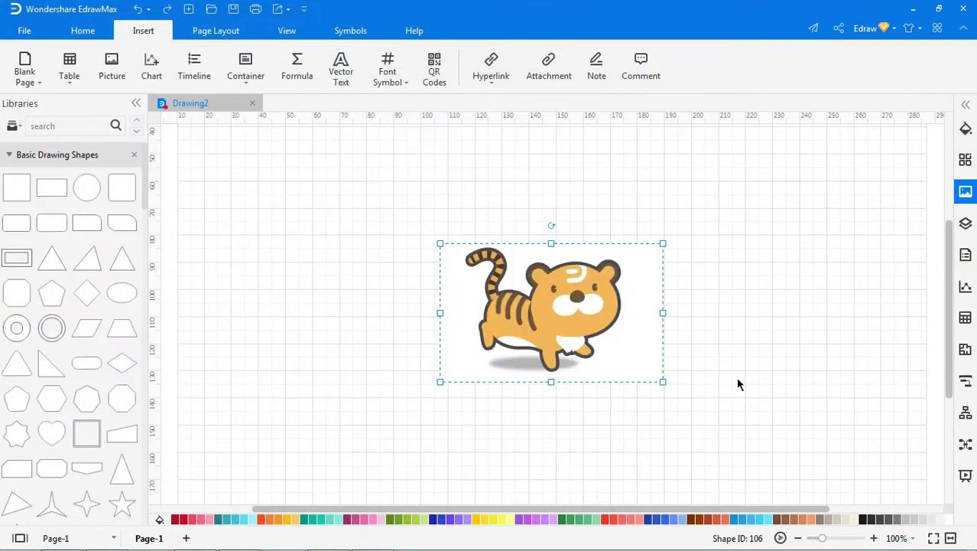
Set the tiger picture's brightness to -27, contrast to -15 and transparency to 8.
click(963, 196)
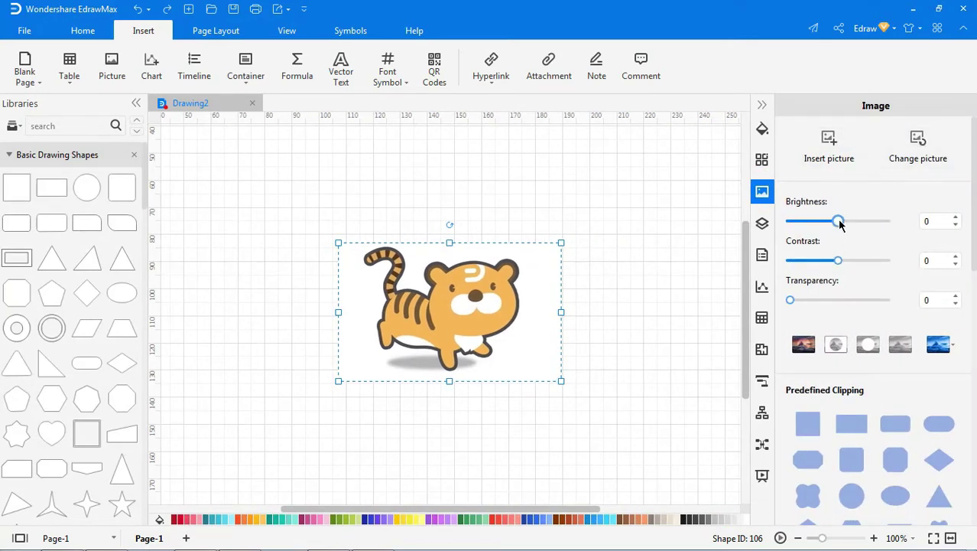
mouse_move(839, 221)
mouse_down()
mouse_move(858, 221)
mouse_move(826, 221)
mouse_up()
mouse_move(842, 263)
mouse_down()
mouse_move(852, 260)
mouse_move(822, 263)
mouse_move(831, 261)
mouse_up()
mouse_move(790, 300)
mouse_down()
mouse_move(814, 299)
mouse_move(800, 302)
mouse_up()
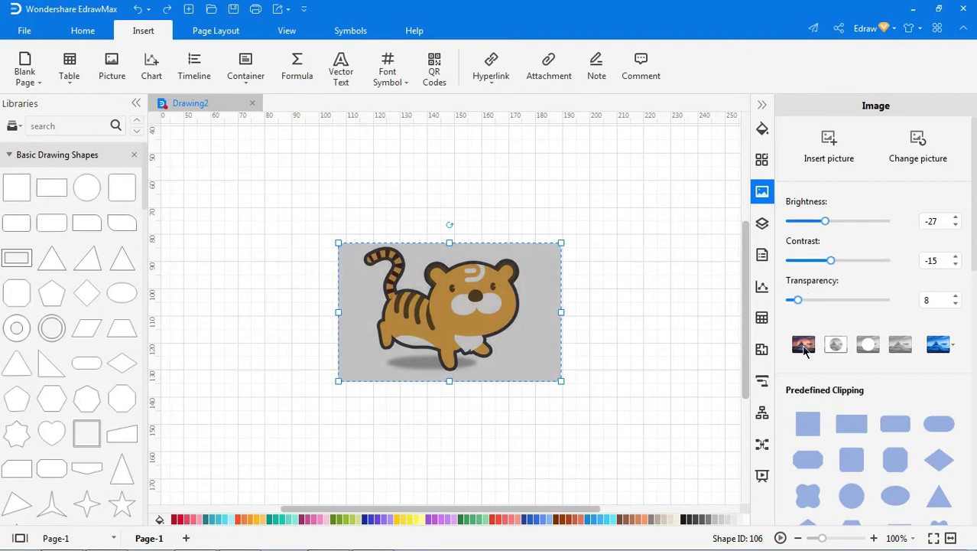
Crop the tiger picture, enlarging the crop area to the top right and left.
click(803, 345)
drag(511, 250, 523, 239)
drag(388, 305, 360, 308)
click(686, 334)
Draw a circle over the picture, clip the picture to it, then undo.
drag(89, 190, 473, 299)
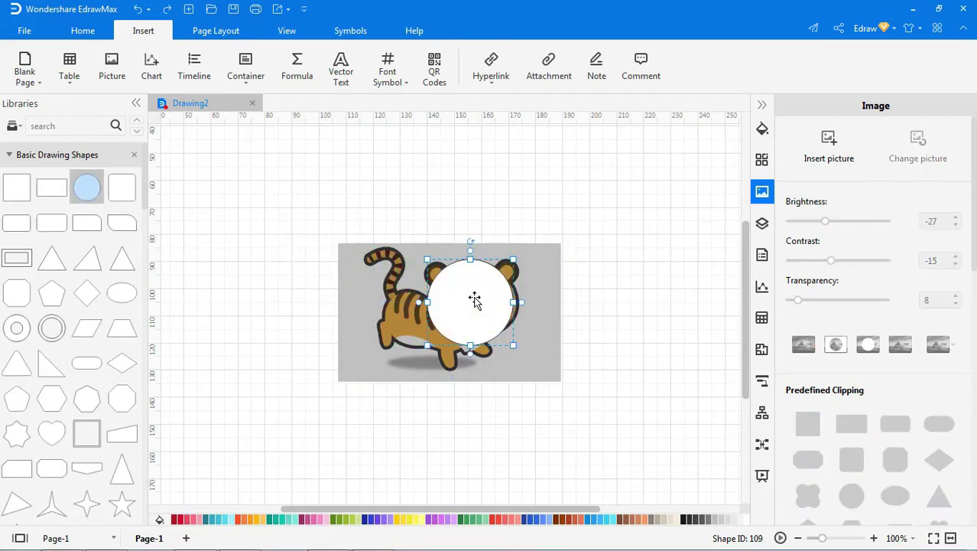
shift+click(490, 283)
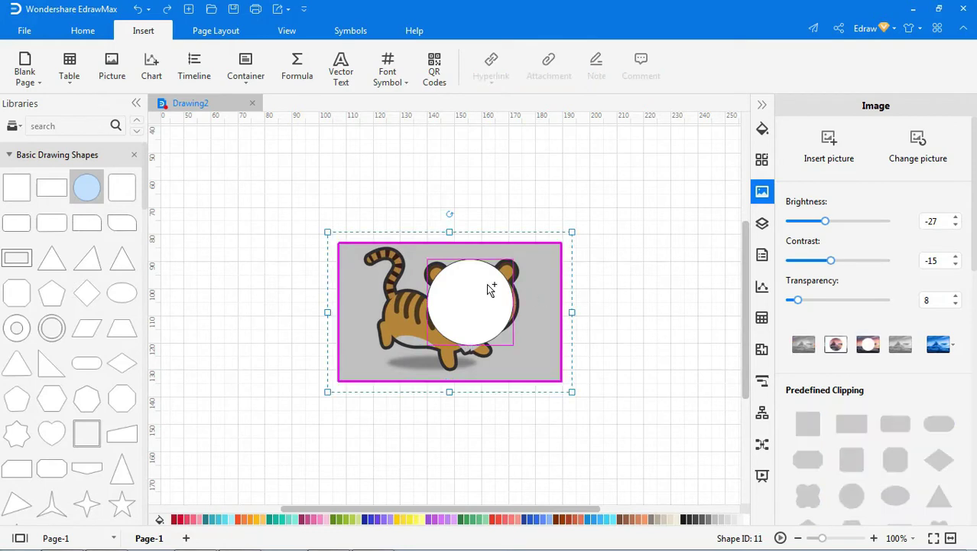
click(836, 346)
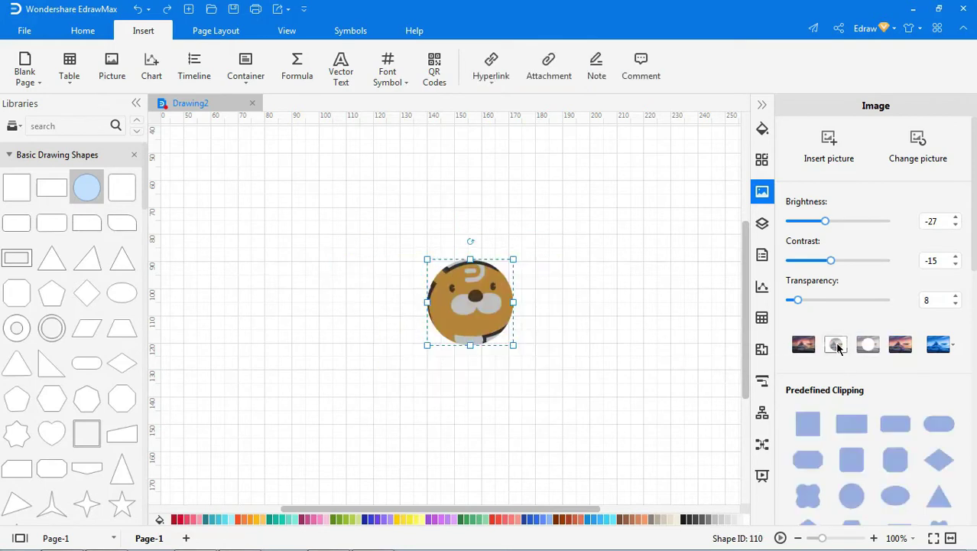
key(Escape)
key(ctrl+z)
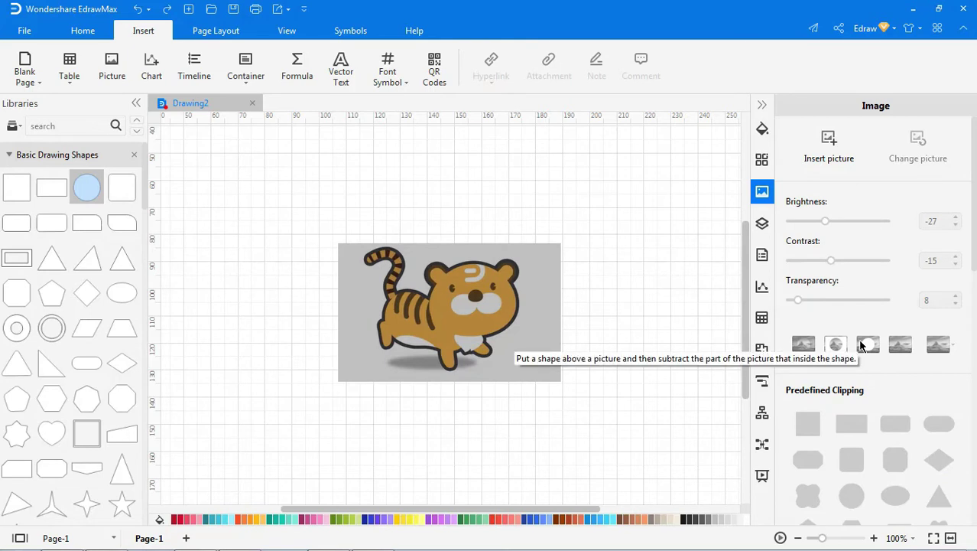
Draw a circle over the tiger's face, subtract it from the picture, then undo.
mouse_move(86, 188)
mouse_down()
mouse_move(121, 214)
mouse_move(473, 301)
mouse_up()
click(527, 323)
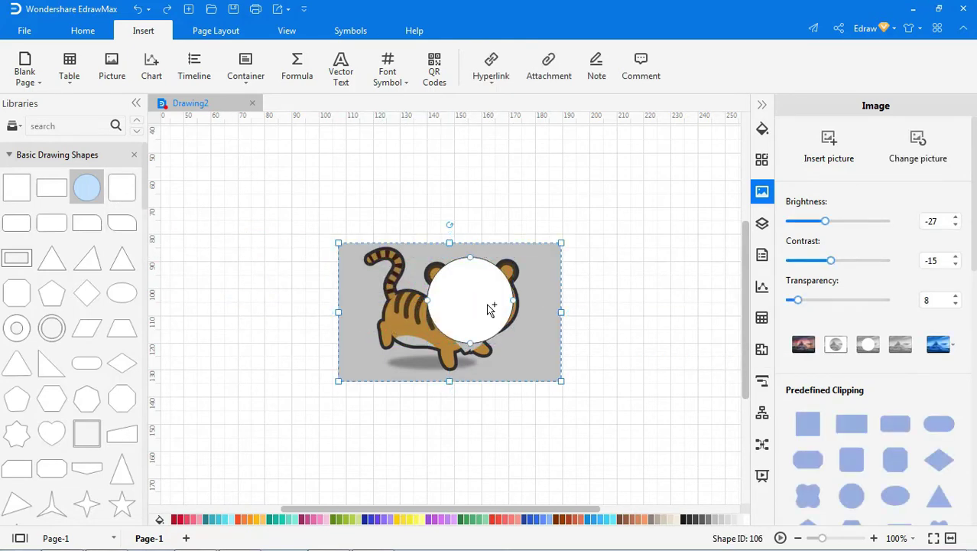
click(869, 345)
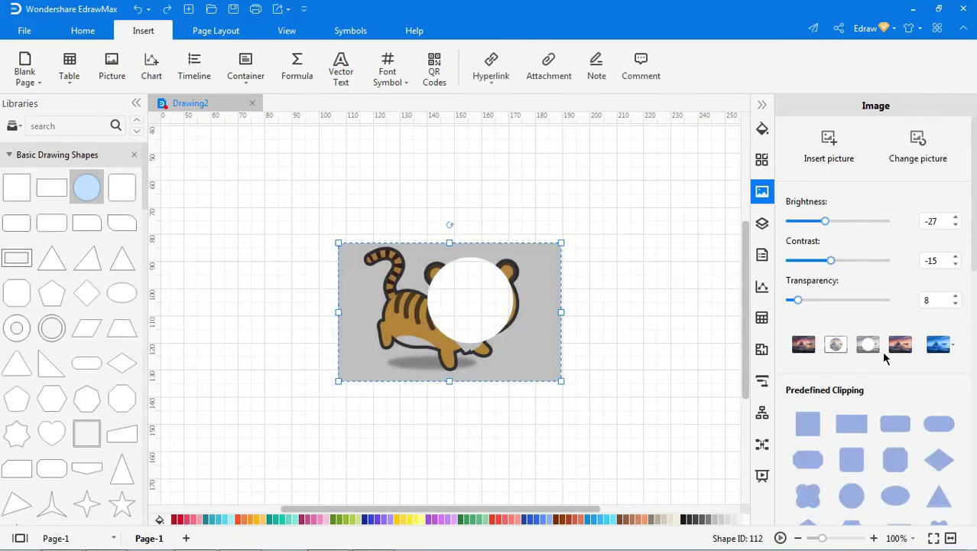
click(894, 348)
click(690, 327)
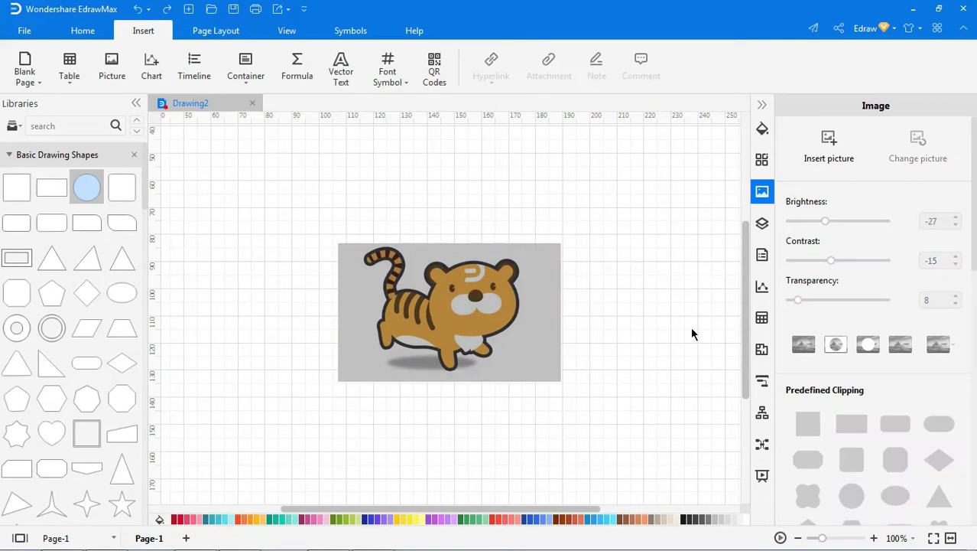
Clip the tiger picture to a predefined diamond shape, leaving recolor unchanged.
click(545, 330)
click(953, 348)
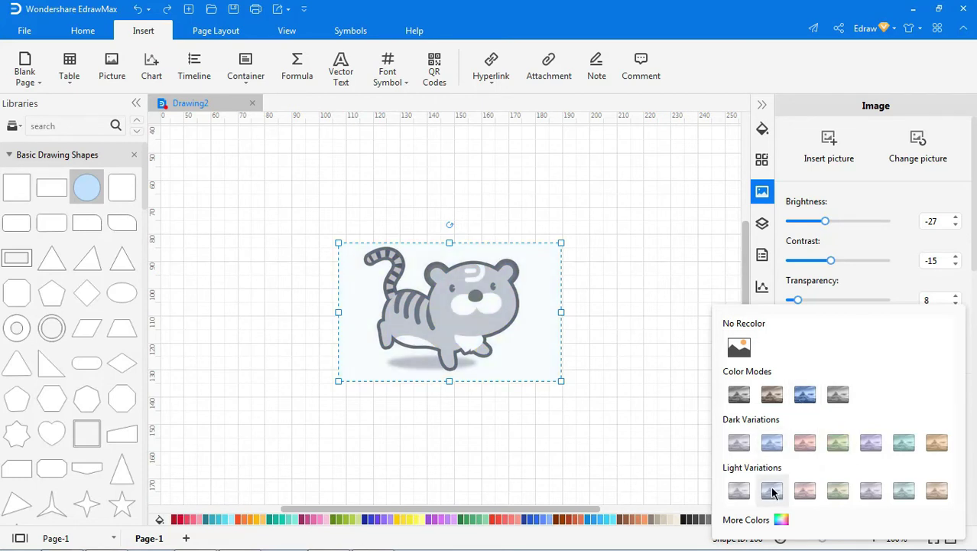
click(672, 314)
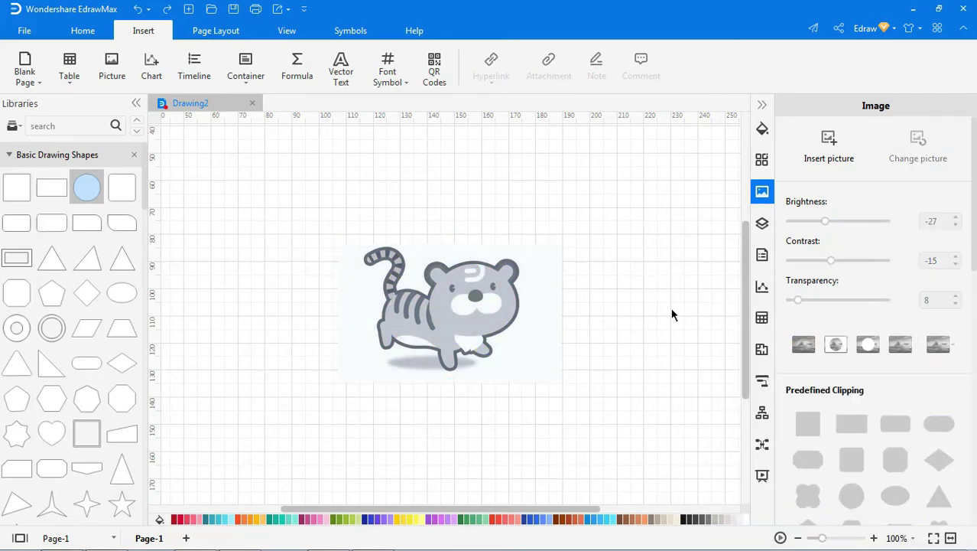
click(545, 337)
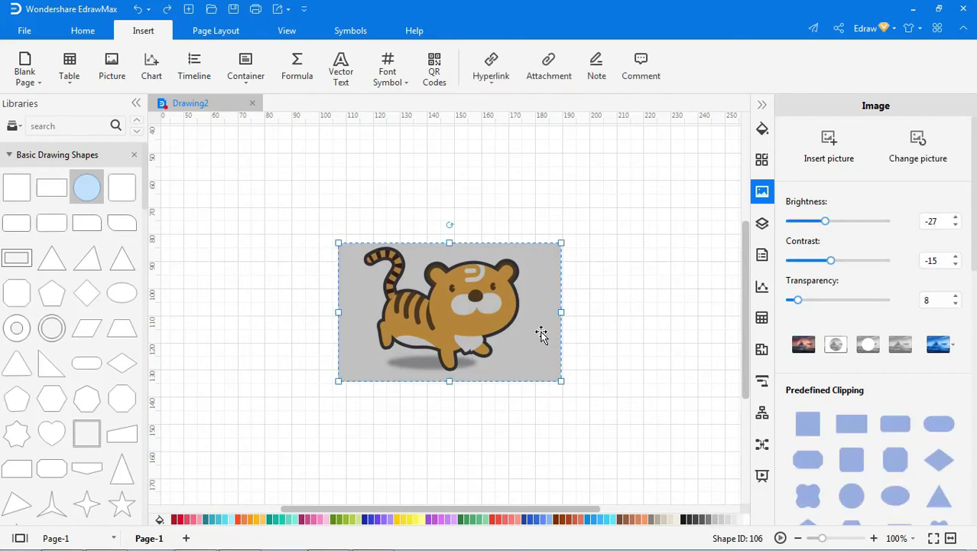
click(940, 460)
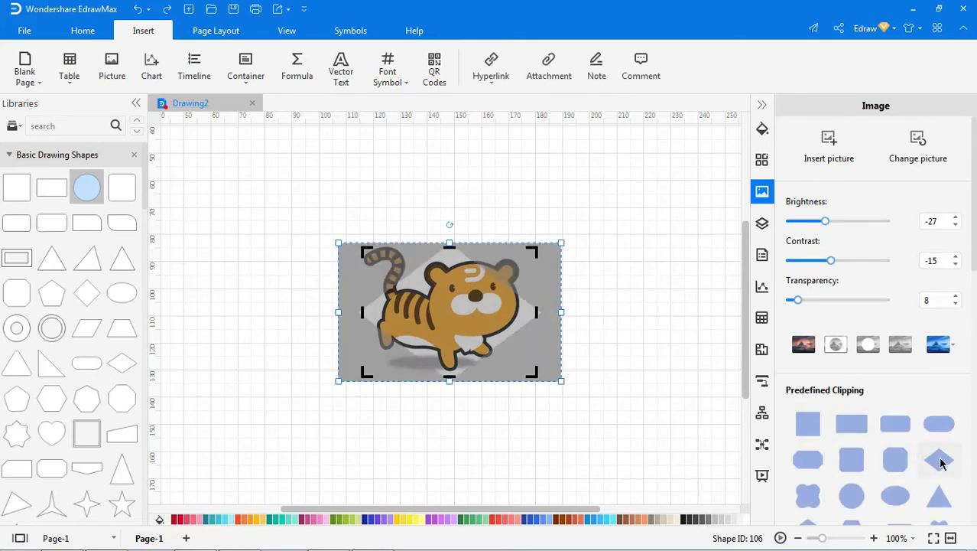
click(644, 346)
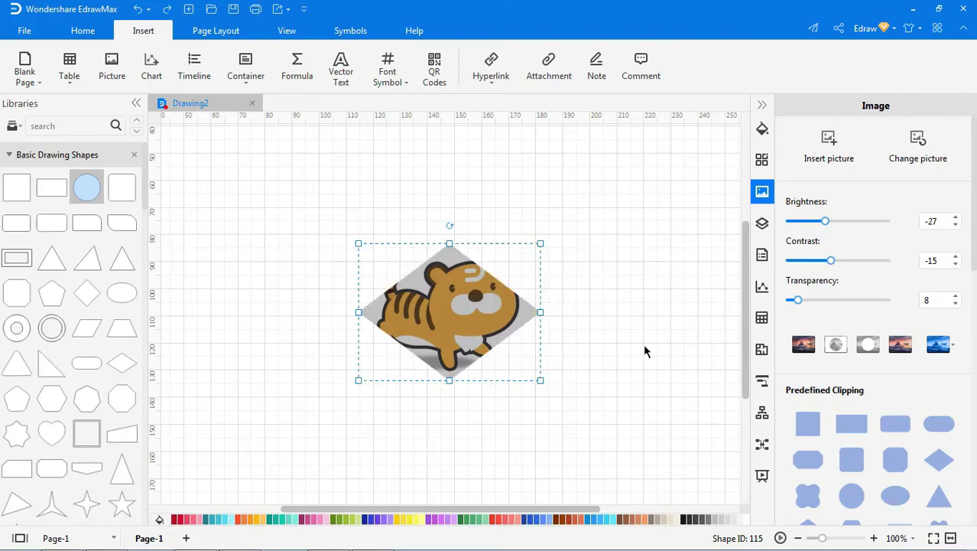
Insert a Clustered Column chart onto the page from the chart type choices.
click(644, 346)
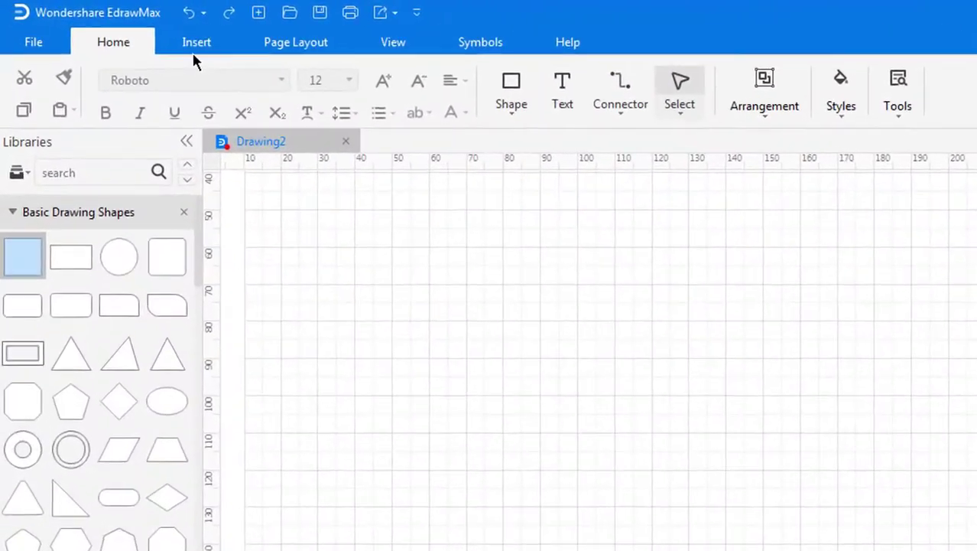
click(191, 44)
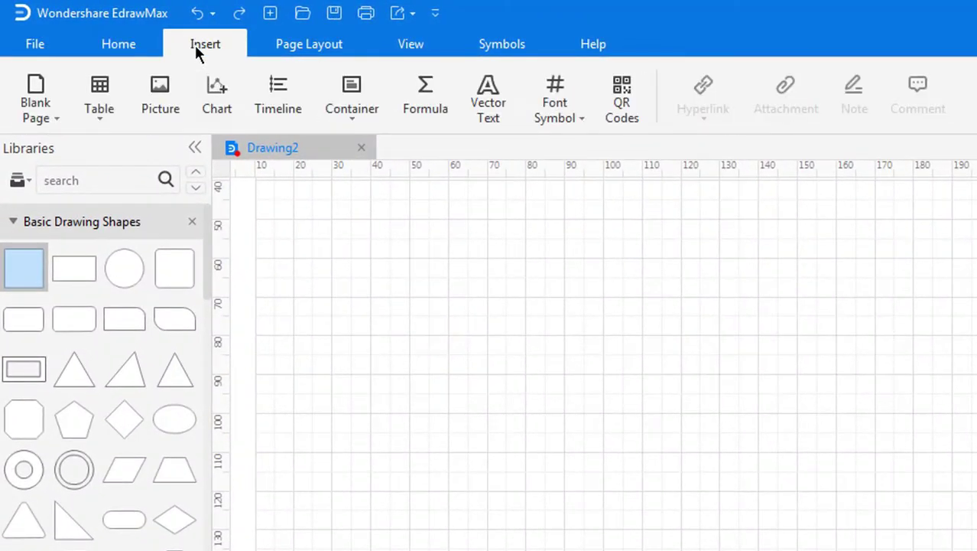
click(218, 92)
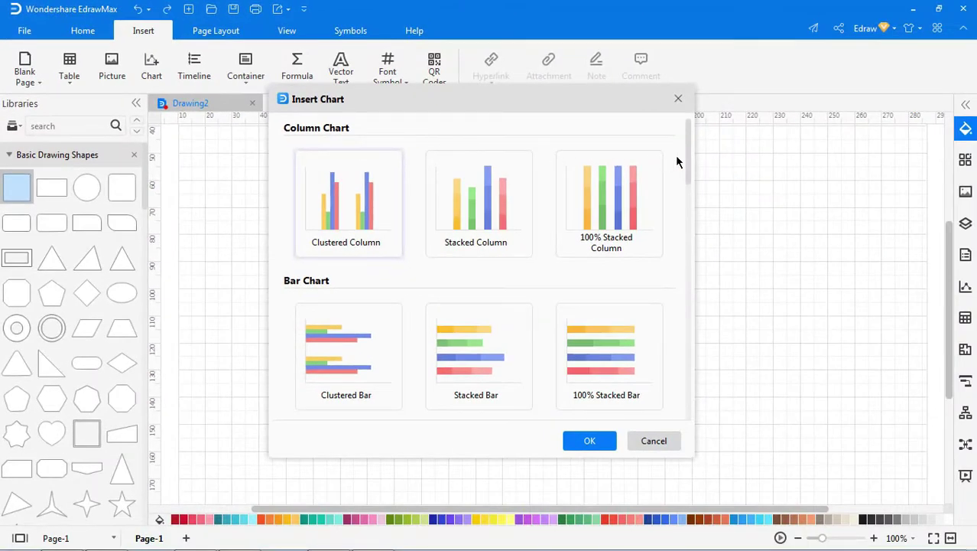
mouse_move(686, 160)
mouse_down()
mouse_move(677, 406)
mouse_move(687, 350)
mouse_move(686, 168)
mouse_up()
click(584, 442)
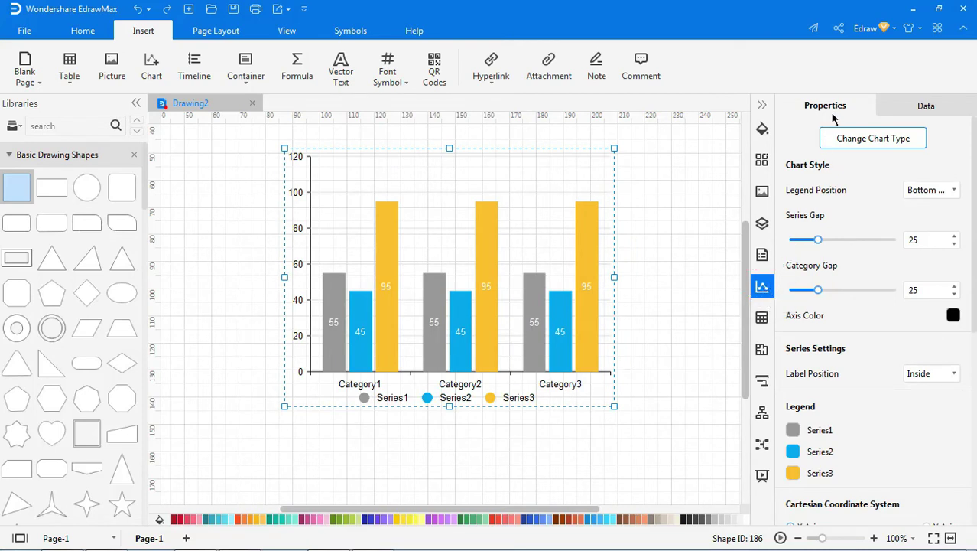
Put the legend top right, series gap 45, category gap 18, blue axes, labels on top.
click(953, 191)
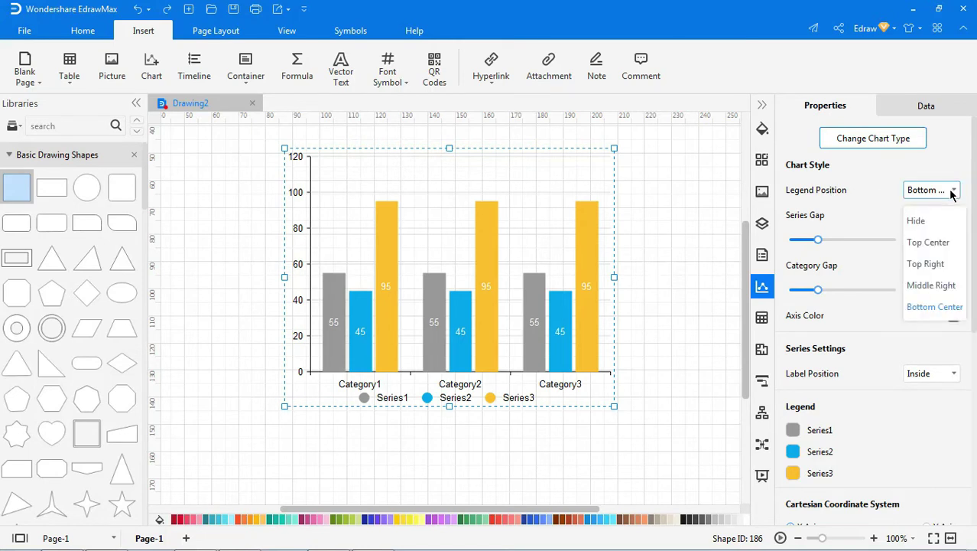
click(932, 264)
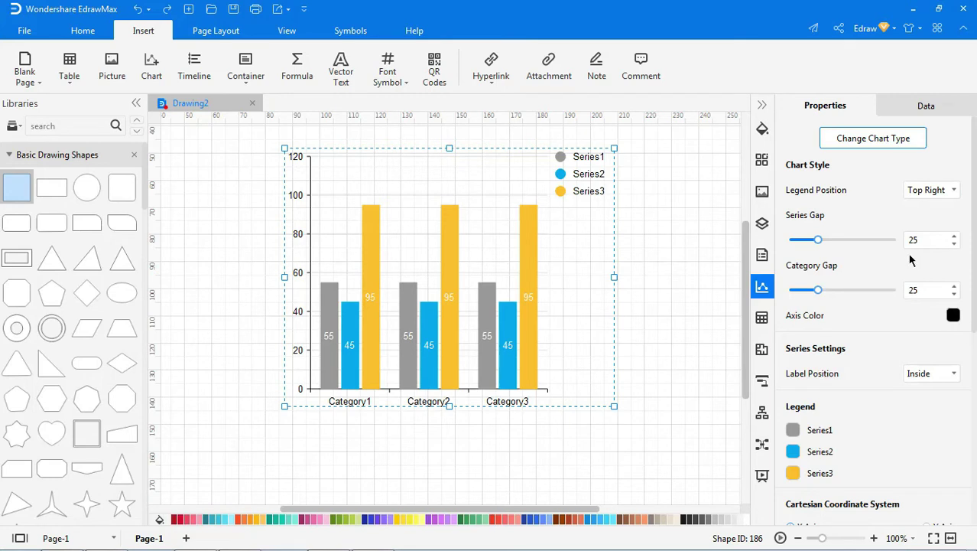
drag(820, 241, 841, 242)
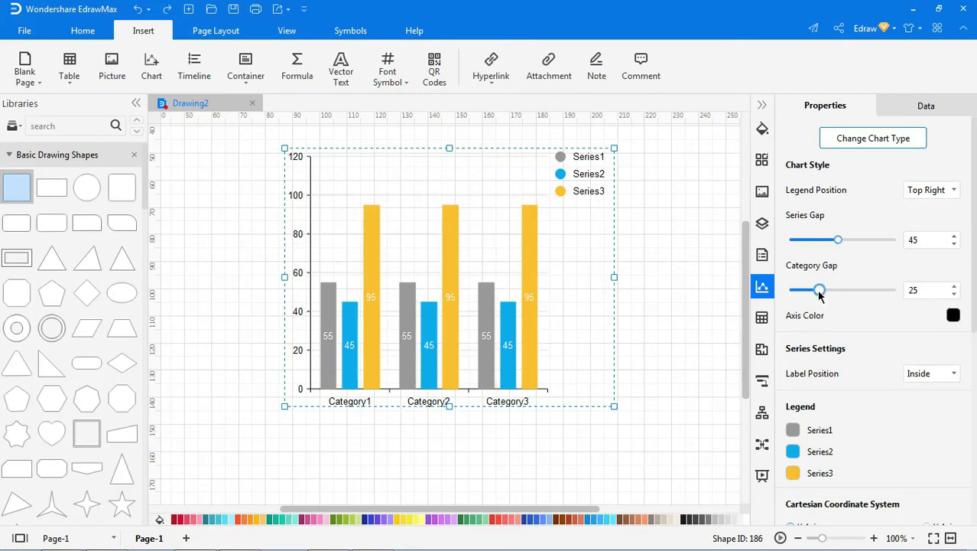
drag(820, 296, 814, 296)
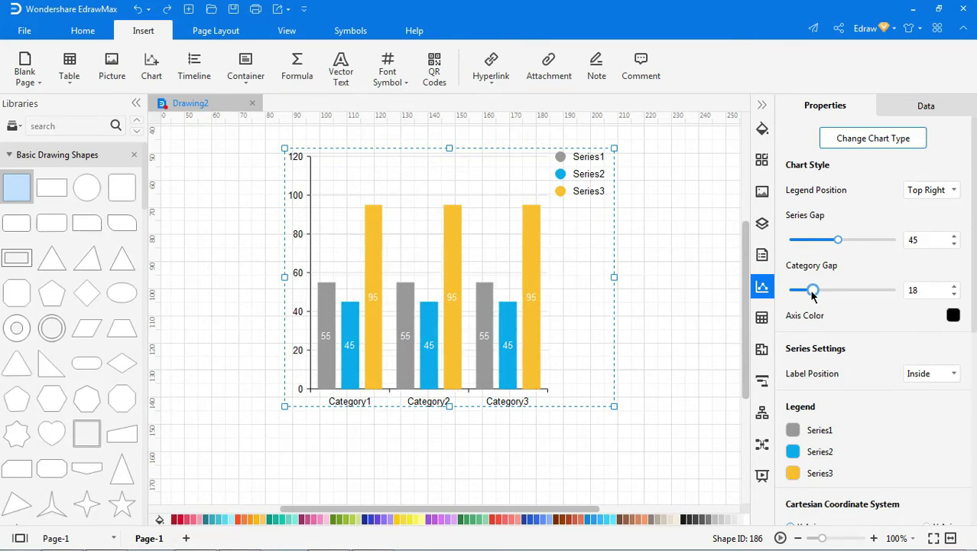
click(953, 315)
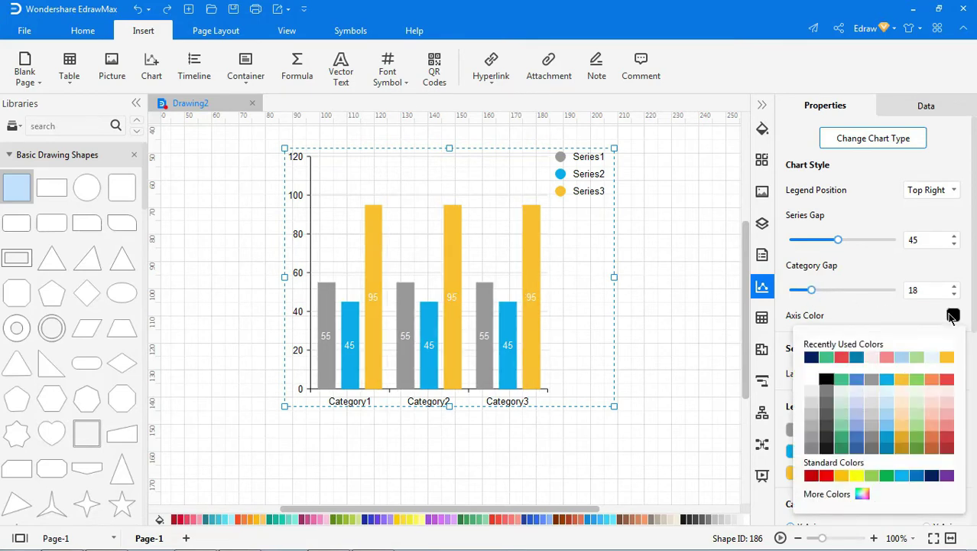
click(856, 442)
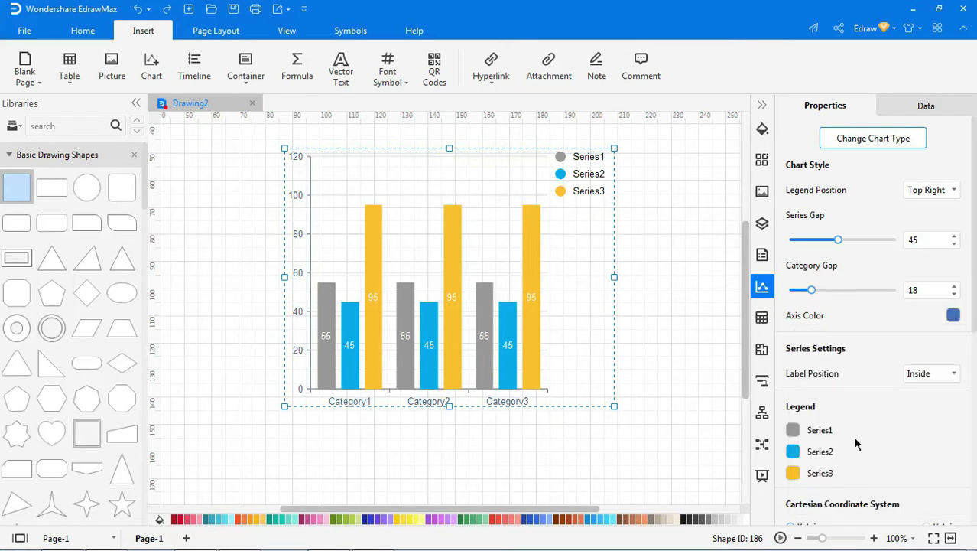
click(923, 381)
click(917, 426)
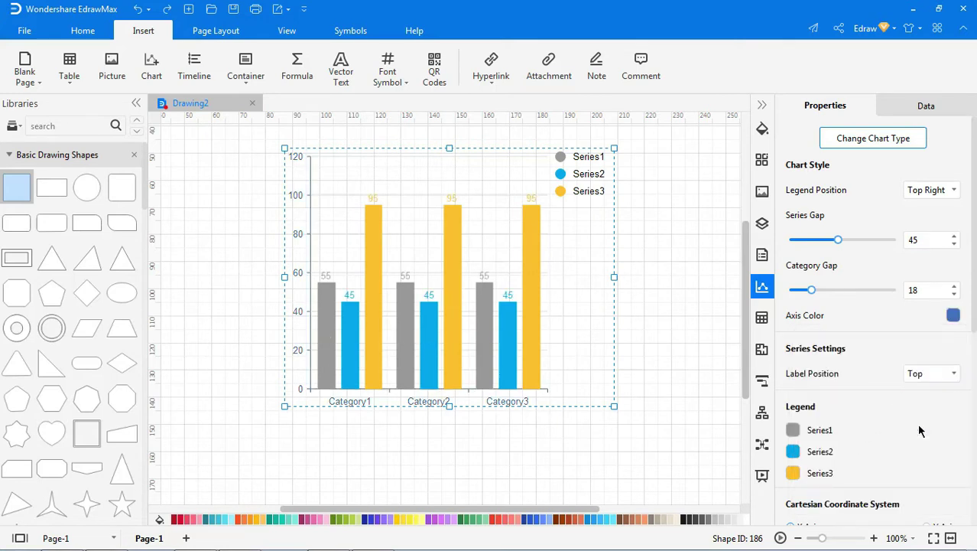
Recolour the series: Series1 blue, Series2 green, Series3 dark teal.
scroll(920, 431, down, 3)
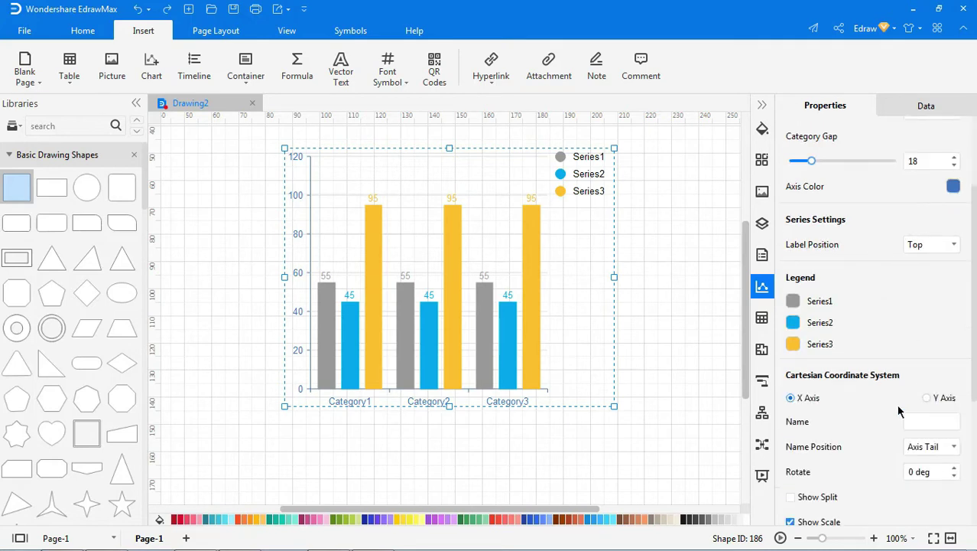
click(793, 302)
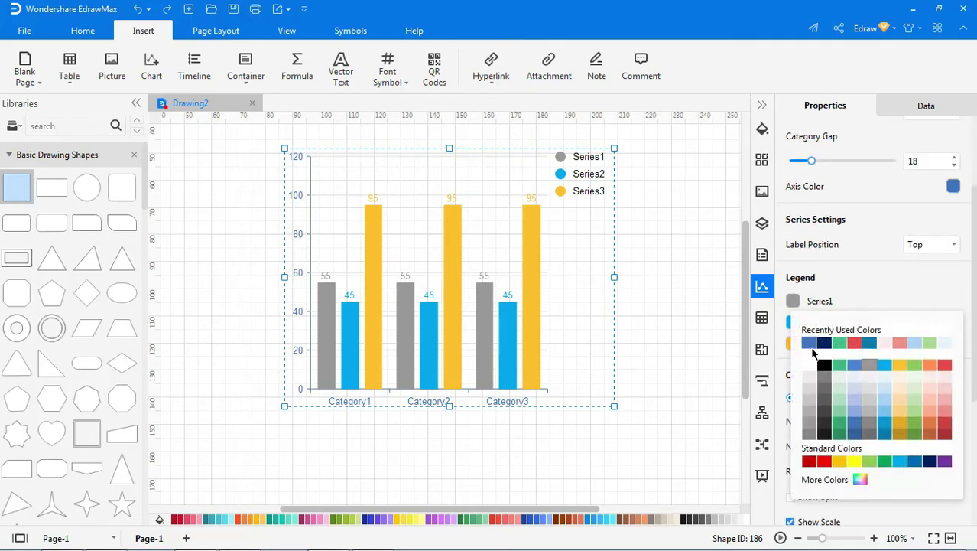
click(810, 344)
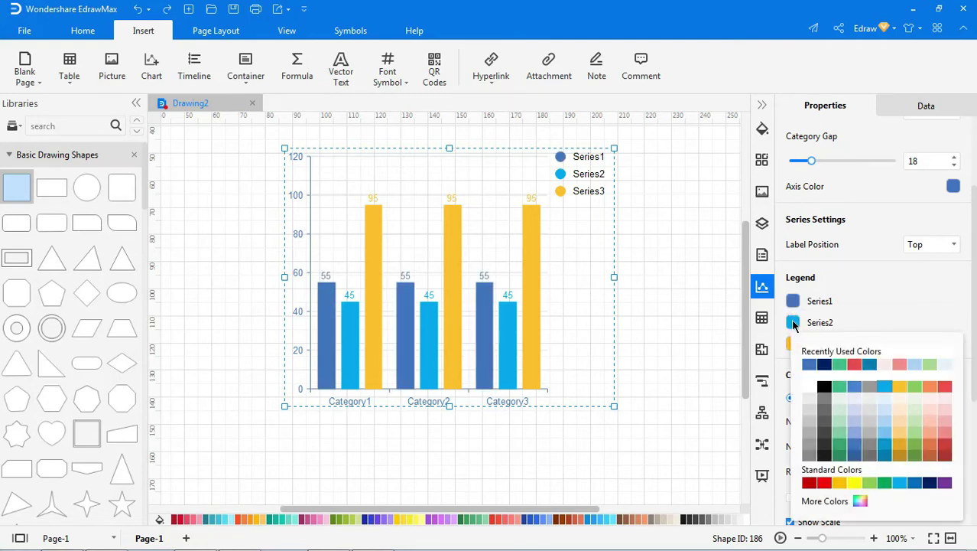
click(840, 390)
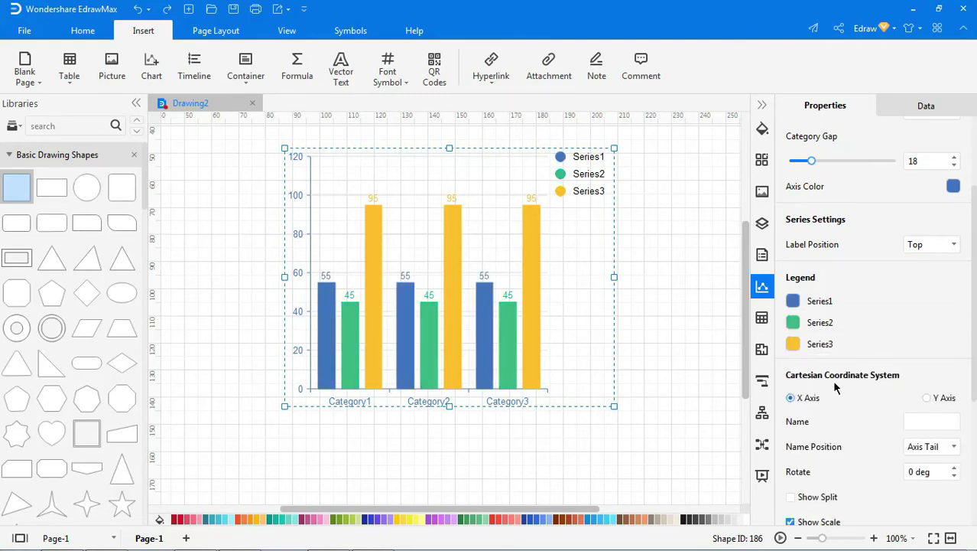
click(796, 347)
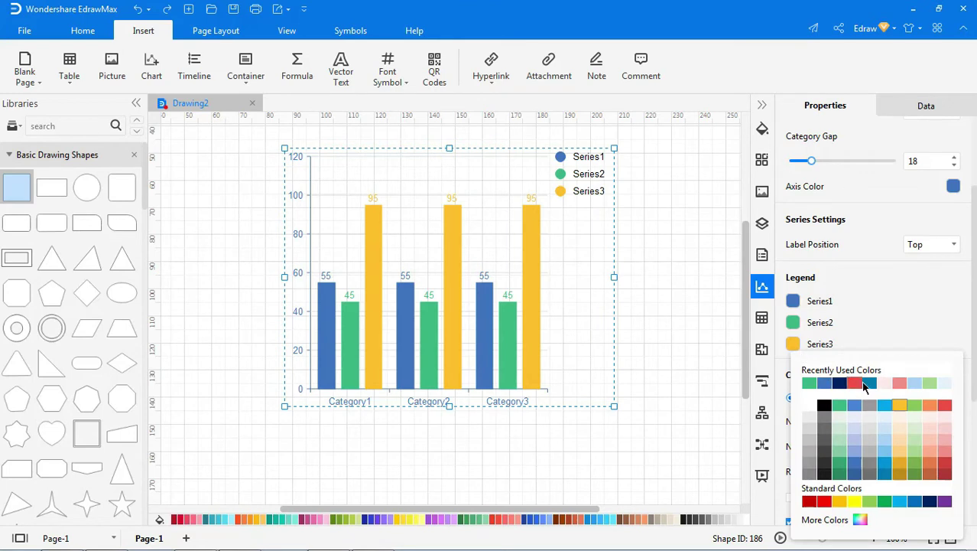
click(869, 384)
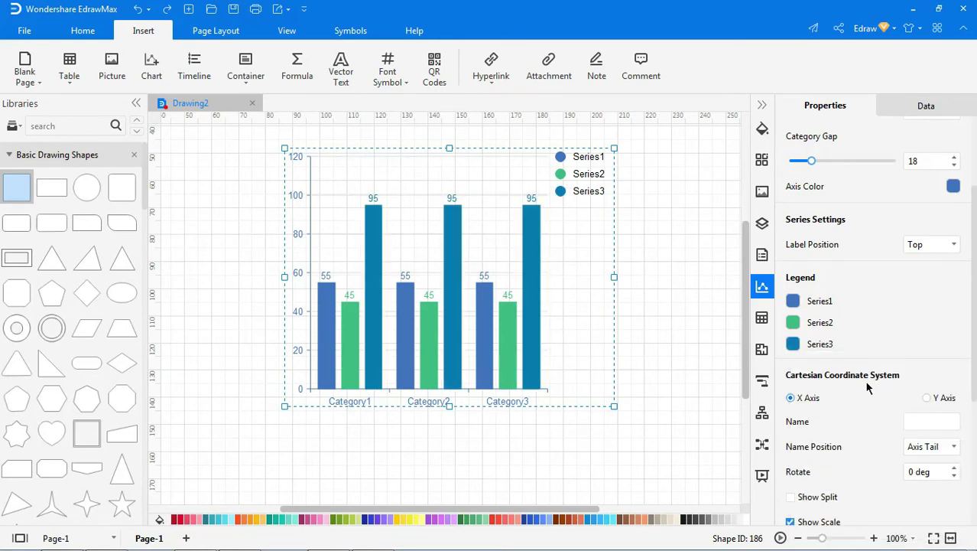
scroll(868, 388, down, 3)
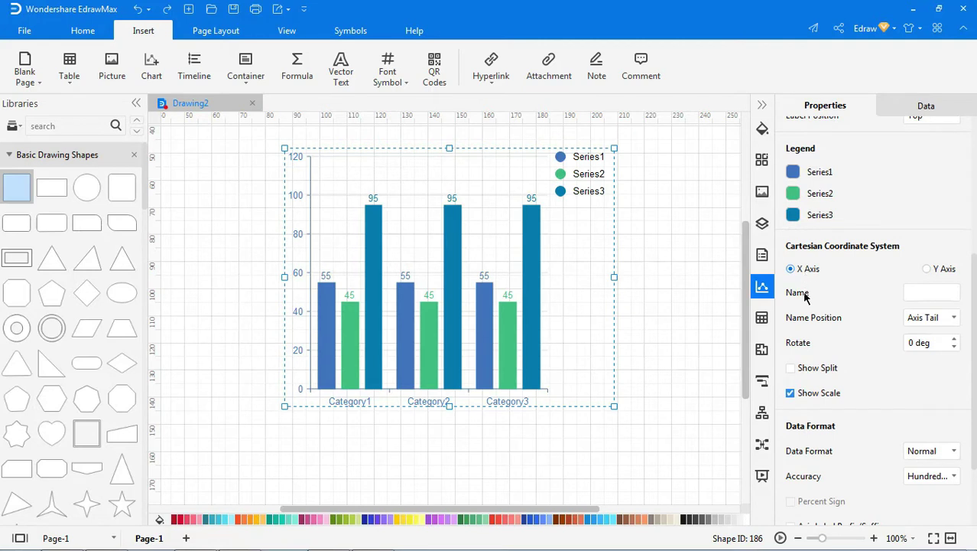
Name the X axis 'Time' and place the name at the axis tail.
click(905, 293)
text(Time)
click(952, 320)
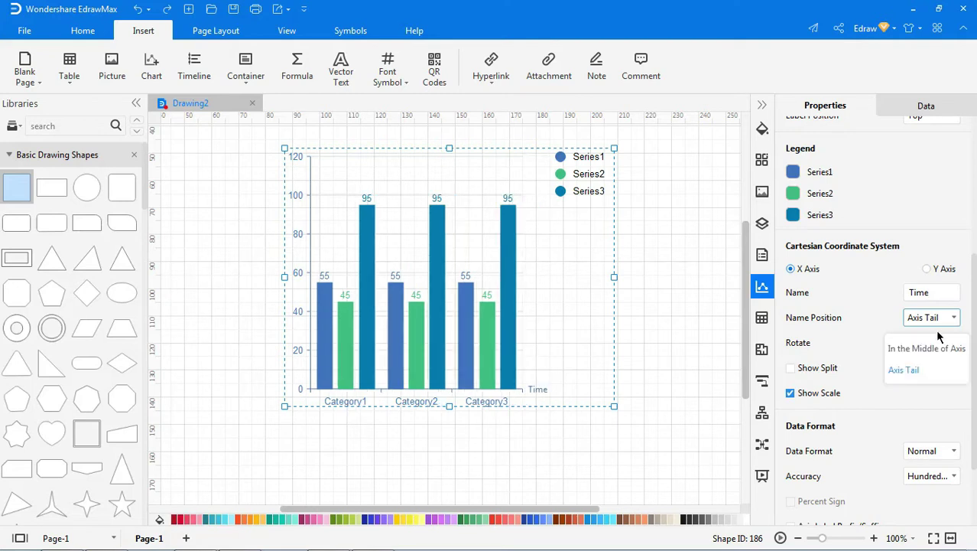
click(928, 346)
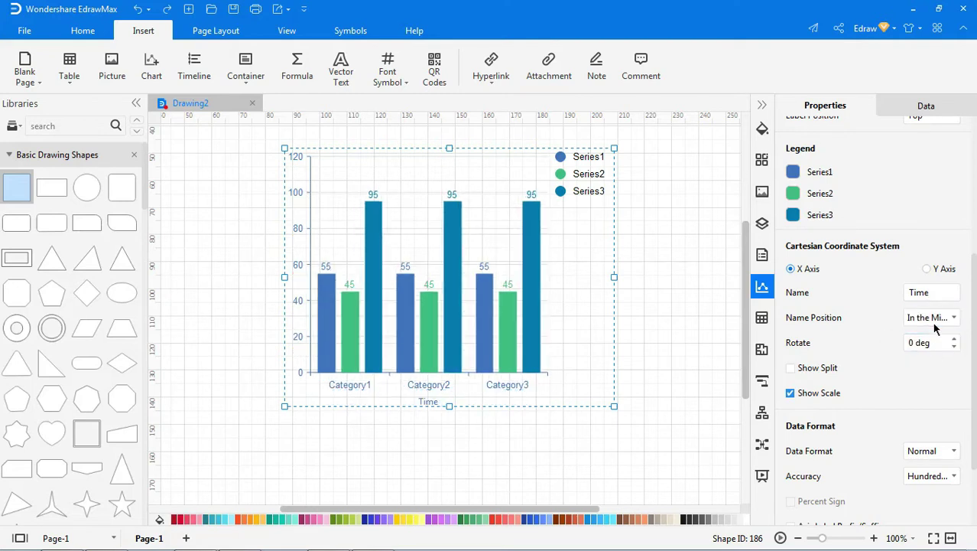
click(934, 322)
click(917, 364)
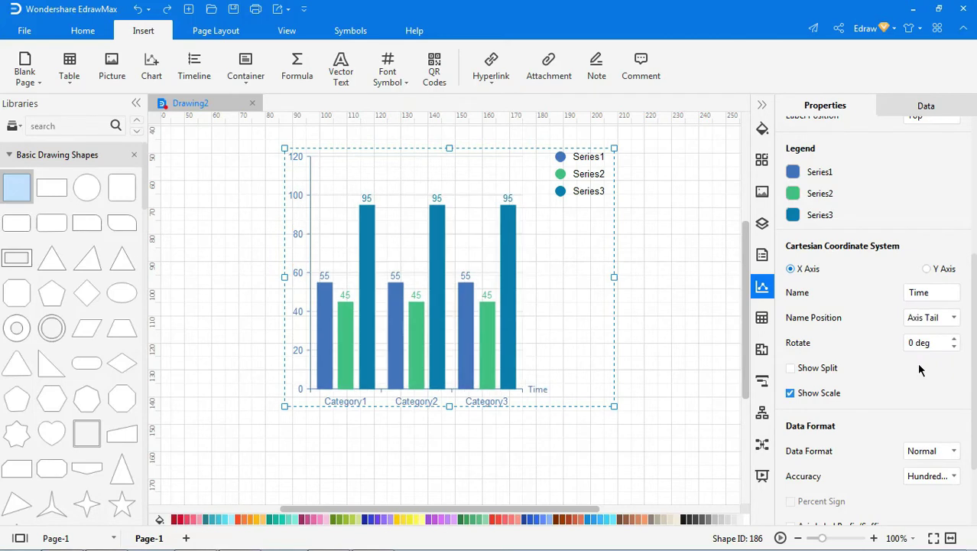
Rotate the category labels 20 degrees, leaving split lines and scale as they were.
click(929, 342)
drag(929, 343, 891, 342)
text(20)
click(896, 367)
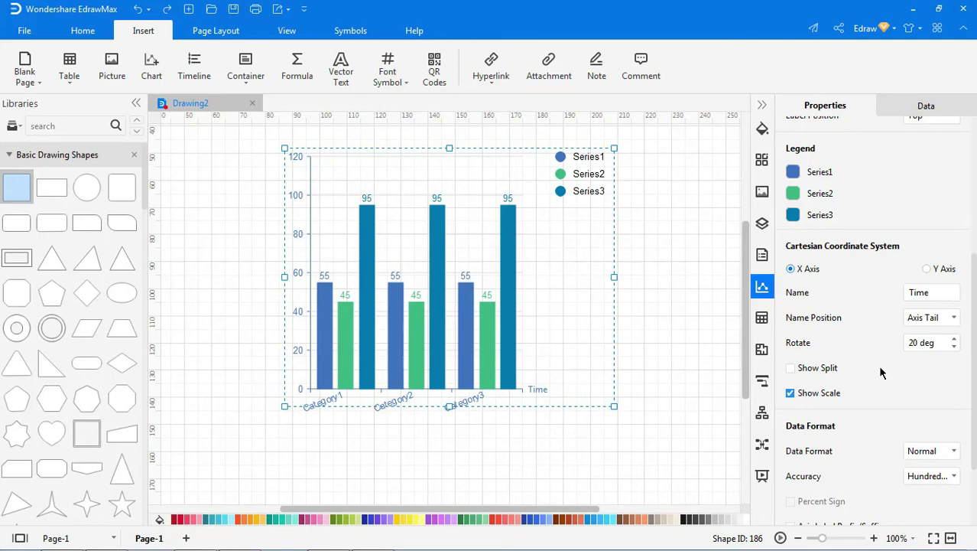
click(813, 375)
click(813, 375)
click(809, 394)
click(809, 394)
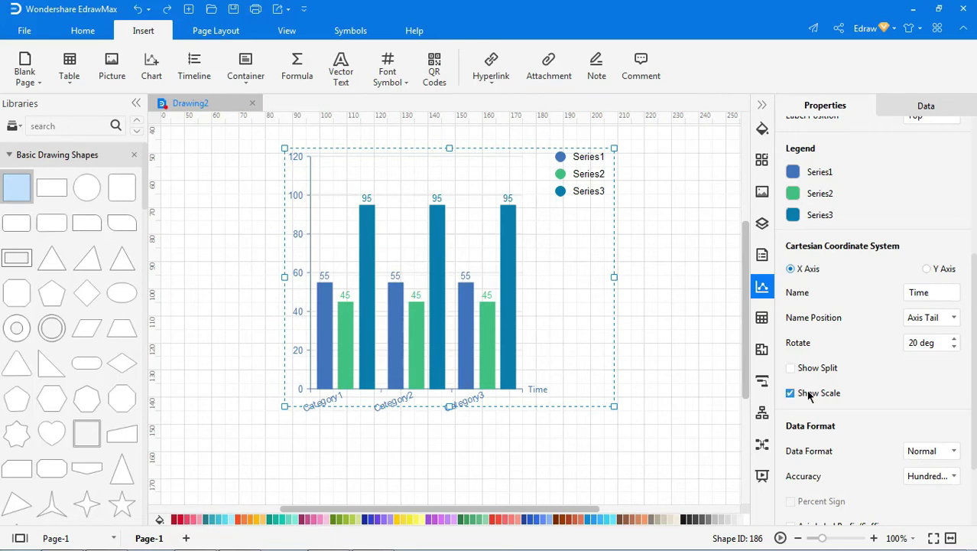
Format the axis numbers with Delimiter and Tenths accuracy.
scroll(919, 409, down, 1)
click(934, 411)
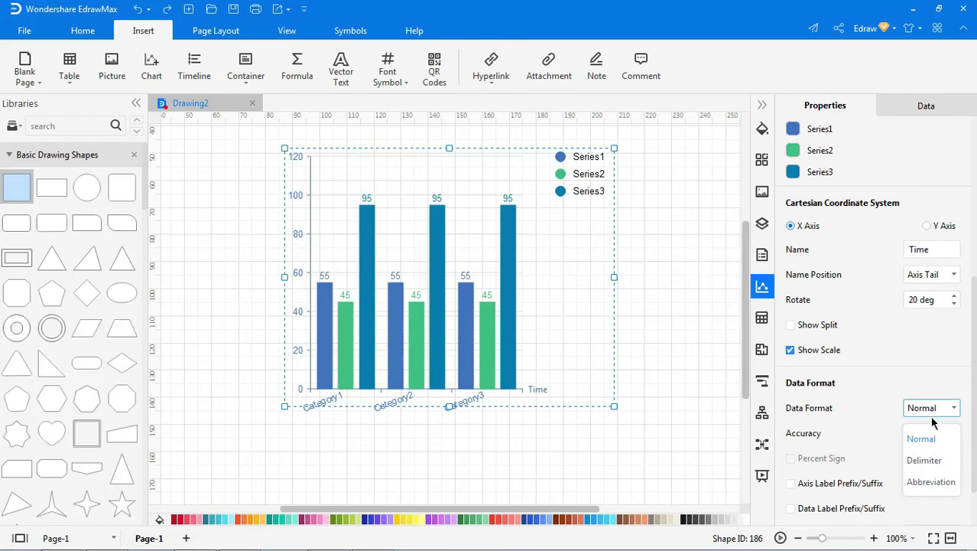
click(925, 461)
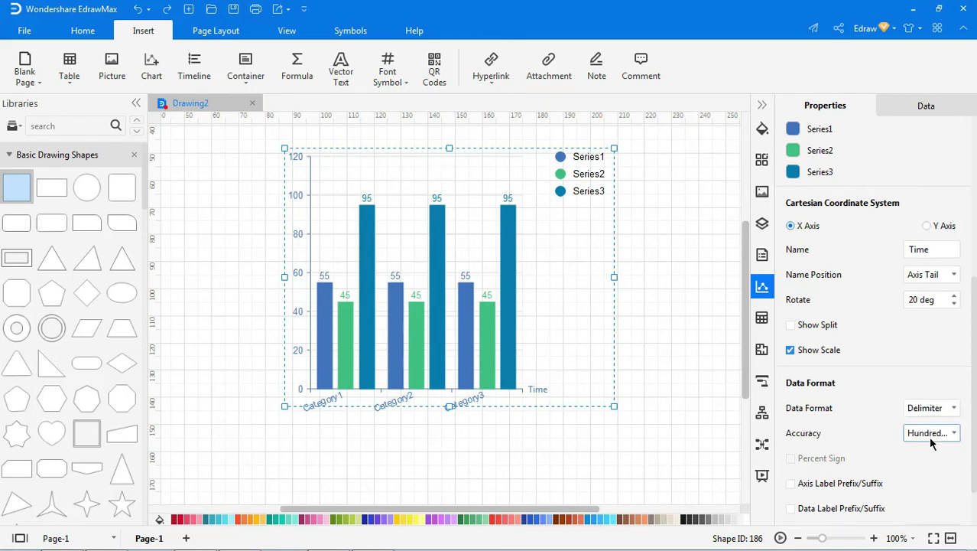
click(933, 436)
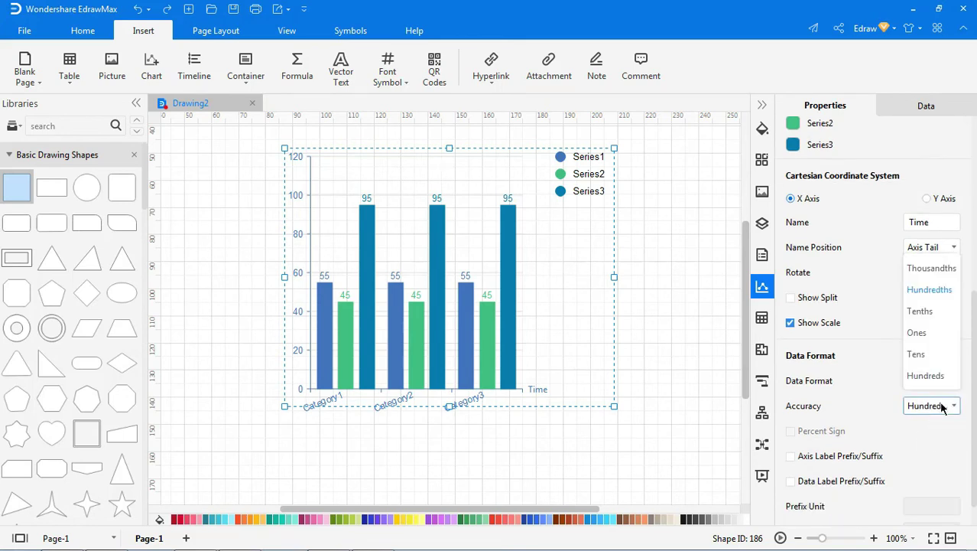
click(930, 311)
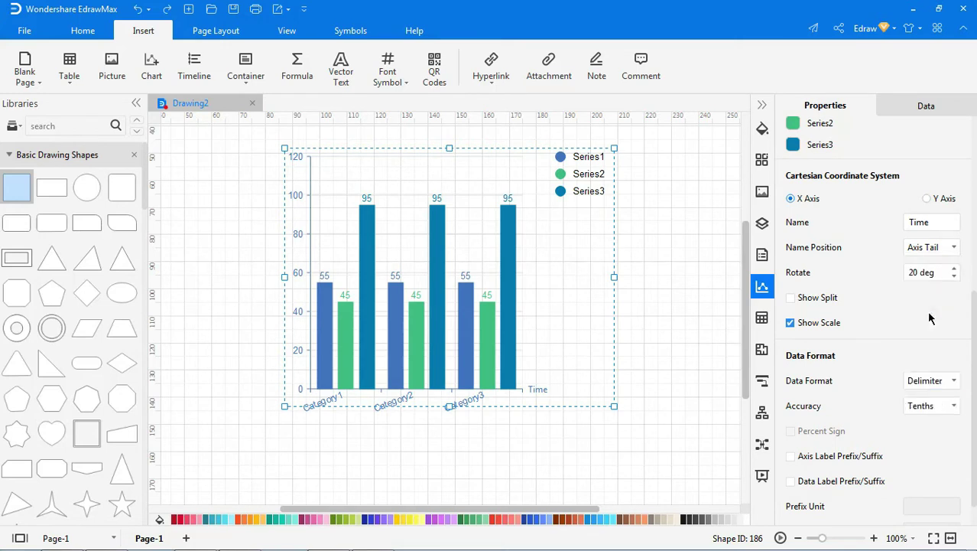
Name the Y axis 'Sales' and place the name at the top of the axis.
click(927, 199)
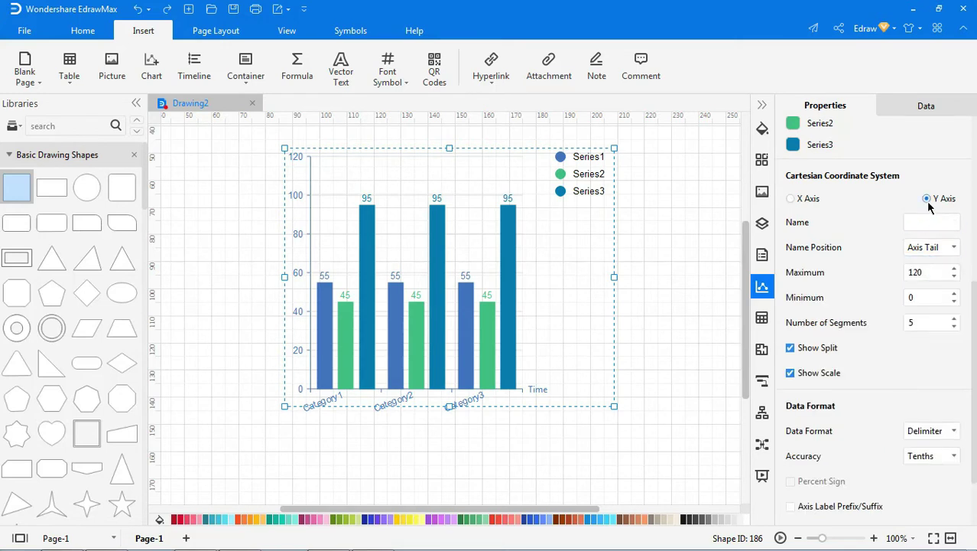
click(921, 221)
text(Sales)
click(955, 247)
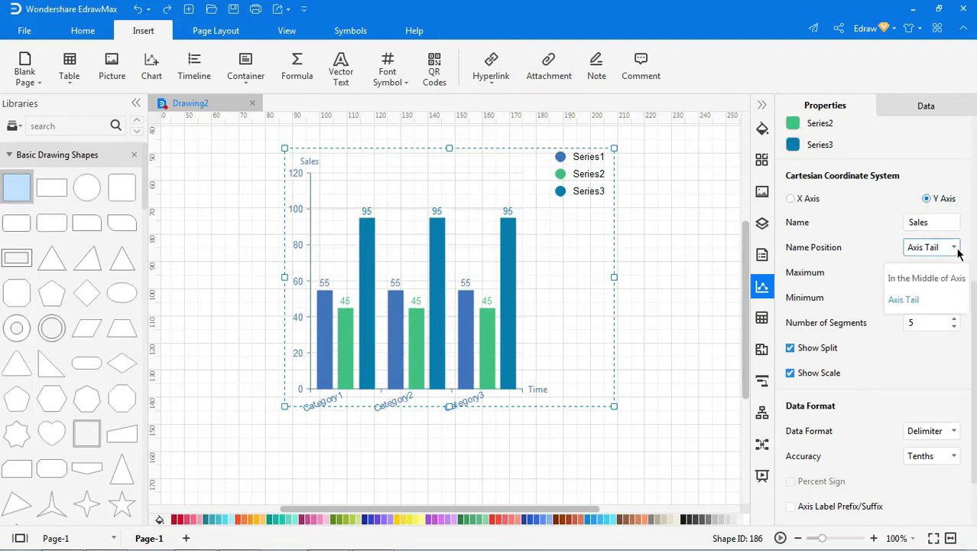
click(945, 280)
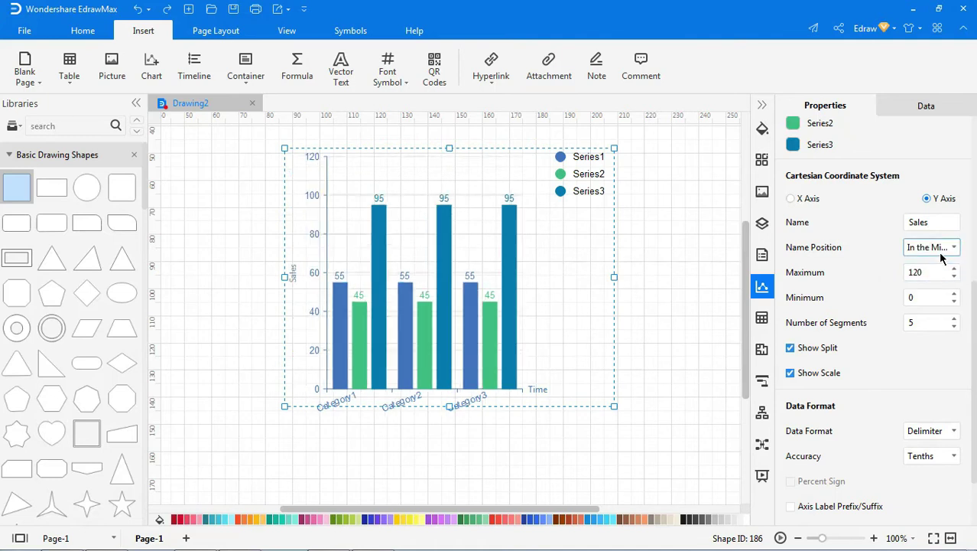
click(943, 249)
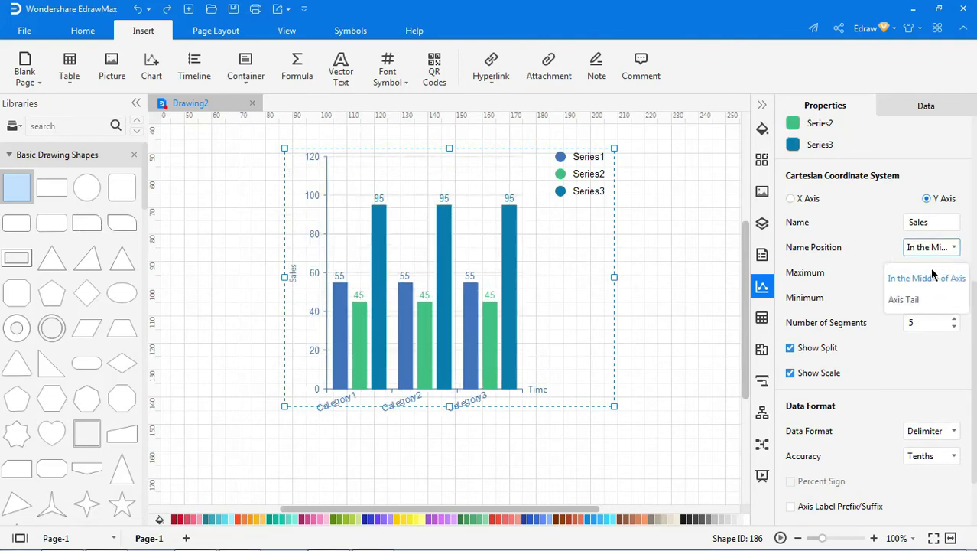
click(922, 298)
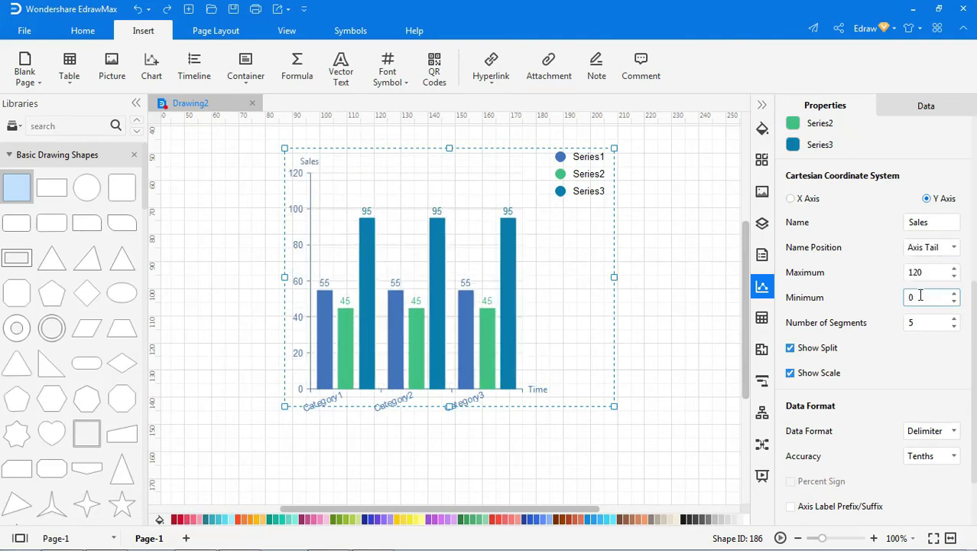
Set the Y axis maximum to 150 and divide it into 10 segments.
click(924, 273)
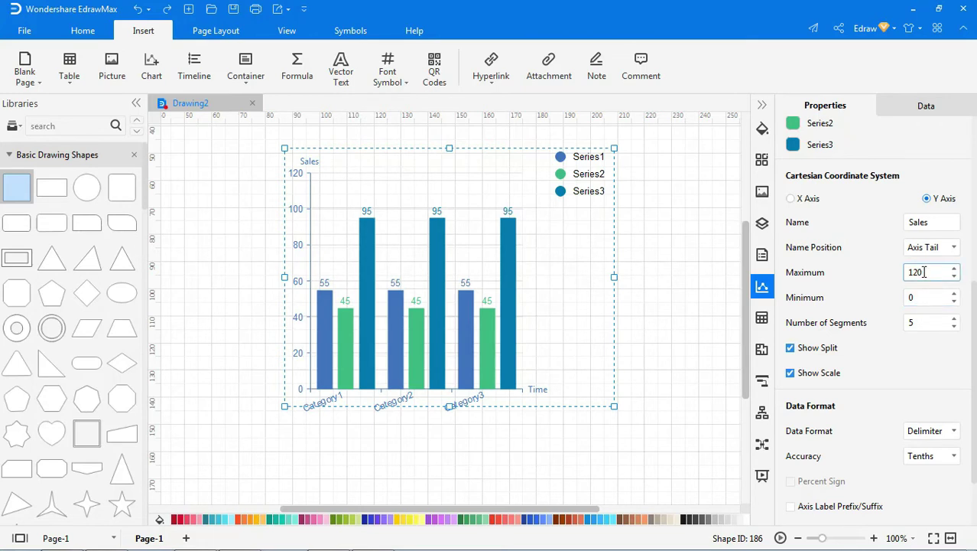
double_click(910, 272)
text(1)
click(921, 297)
click(924, 322)
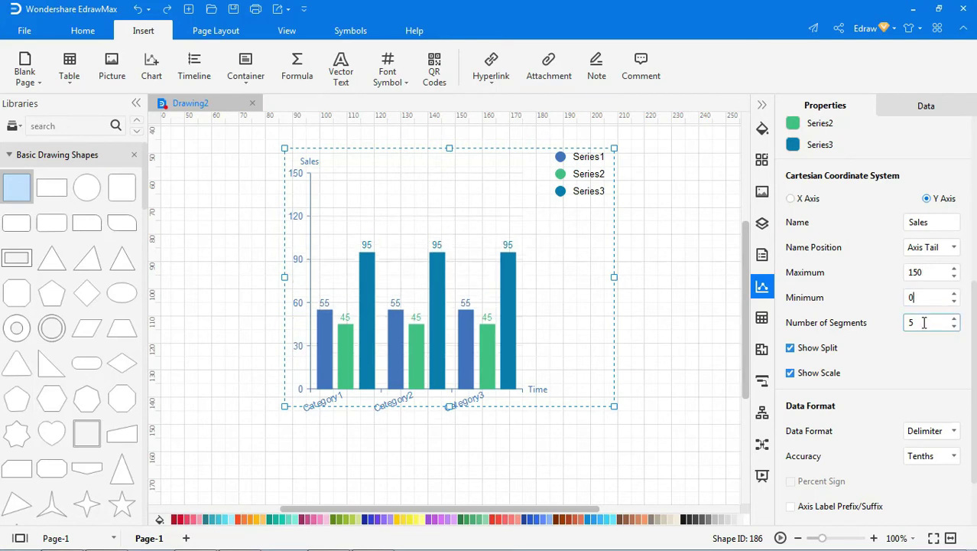
double_click(924, 322)
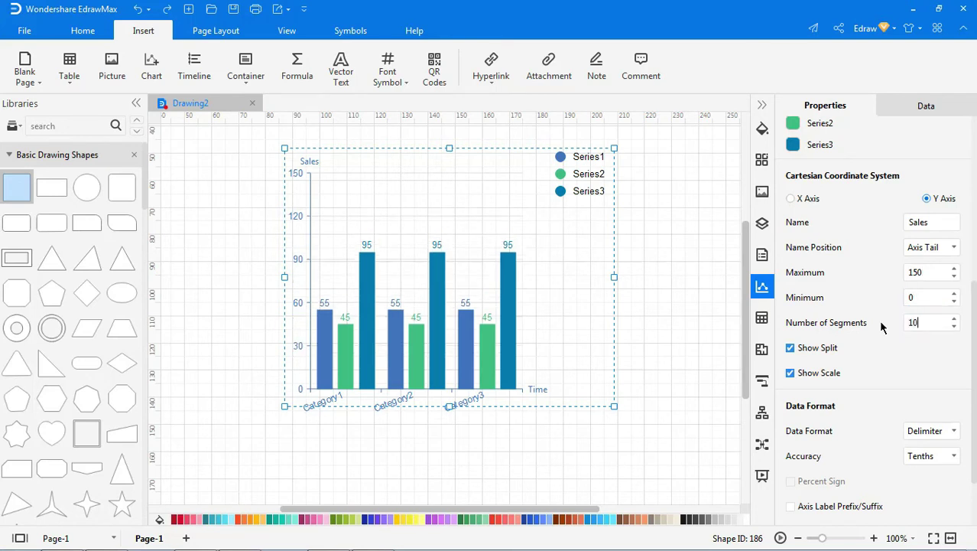
key(Return)
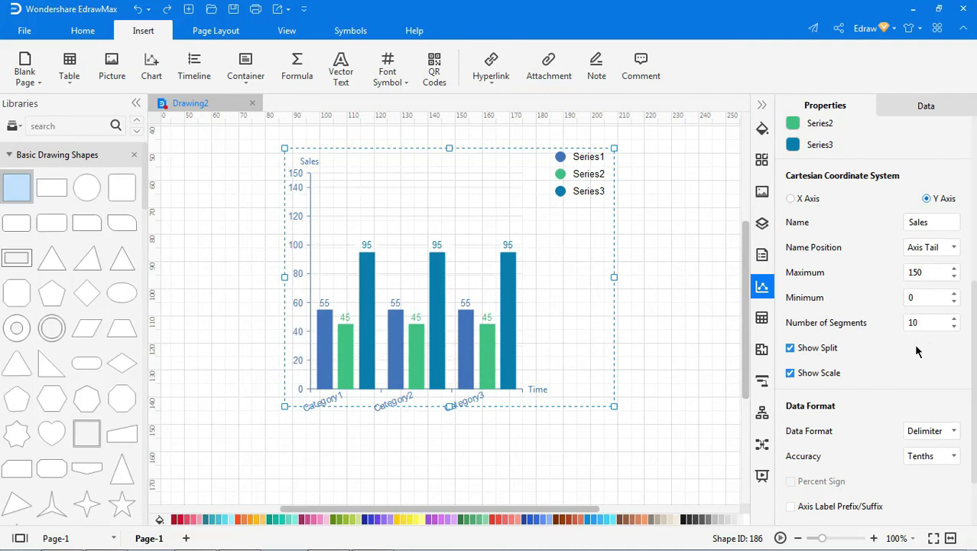
Toggle the Y axis split lines and scale off and back on.
click(821, 348)
click(821, 349)
click(813, 374)
click(814, 376)
Set the Y axis data format to Normal at Tenths accuracy and hide the properties panel.
click(939, 431)
click(930, 463)
click(929, 459)
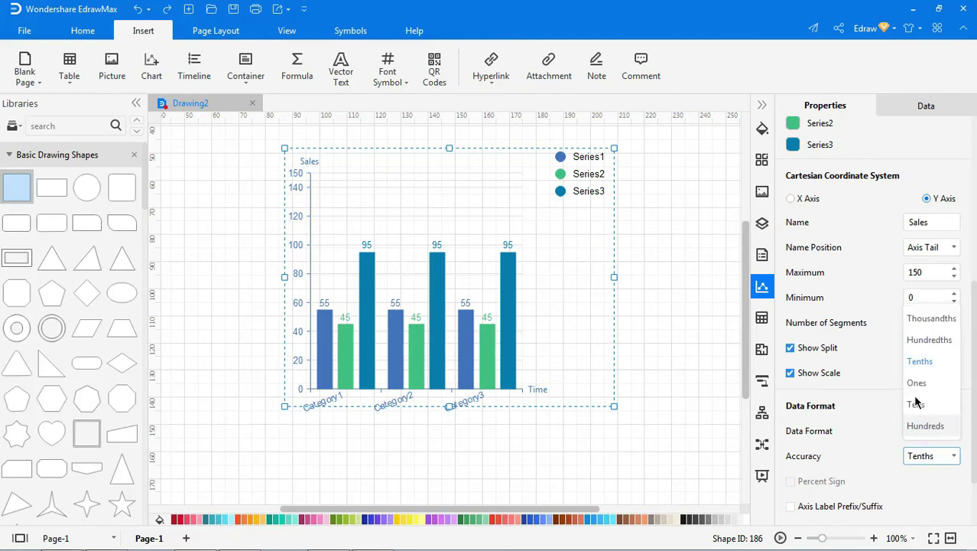
click(918, 361)
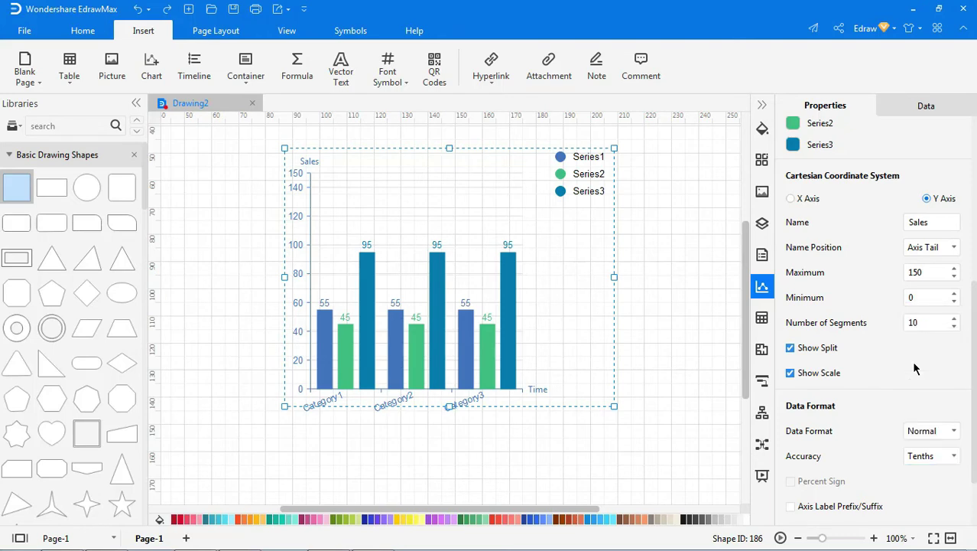
click(763, 107)
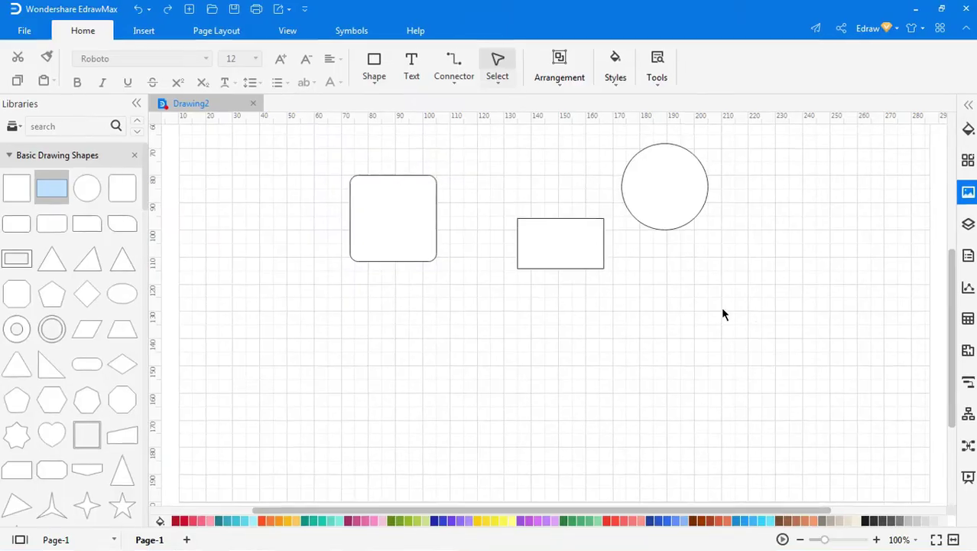
Place a plain rectangular container on the page, below the three shapes.
click(147, 30)
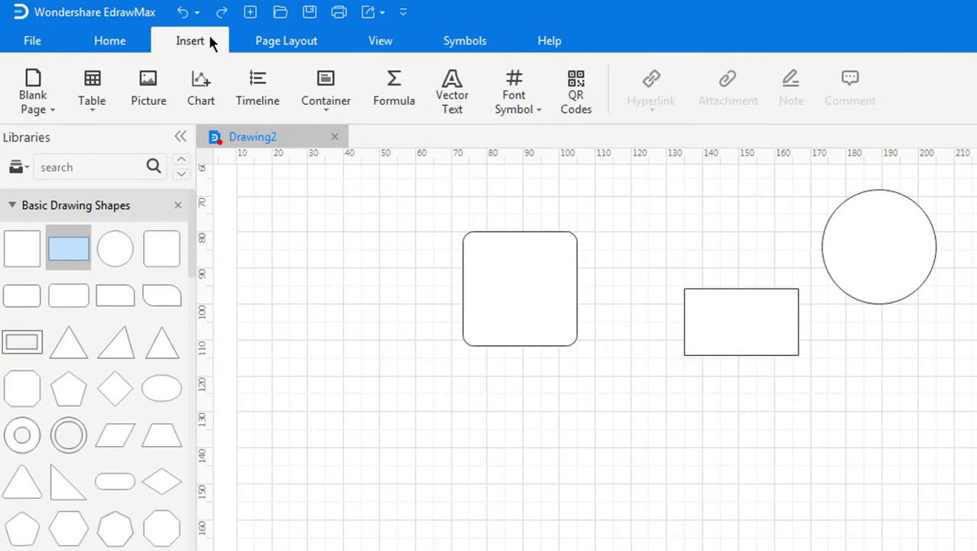
click(327, 107)
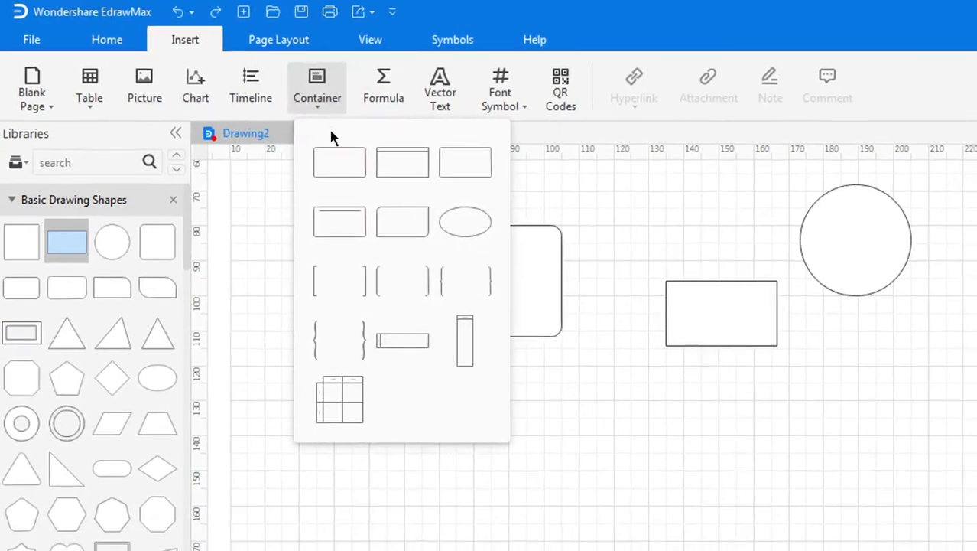
click(349, 167)
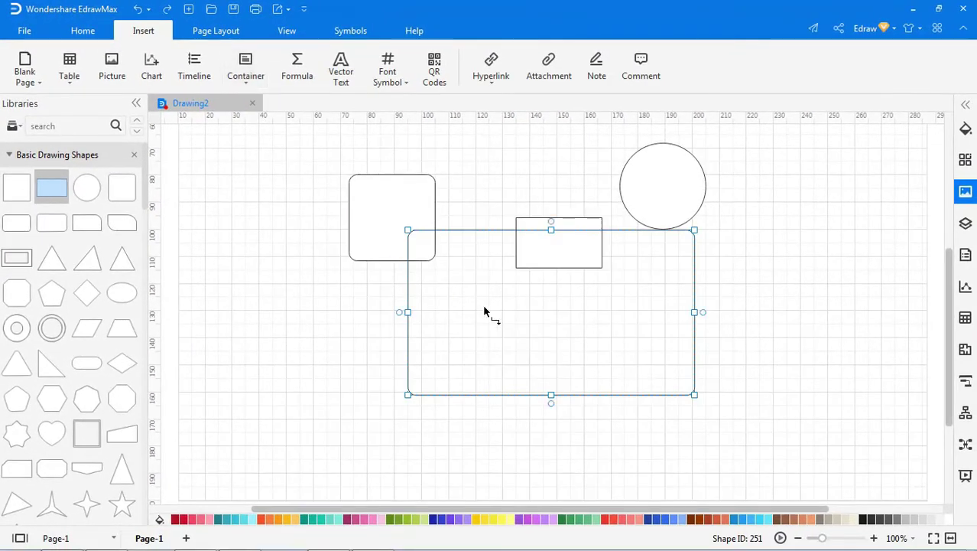
drag(484, 311, 436, 356)
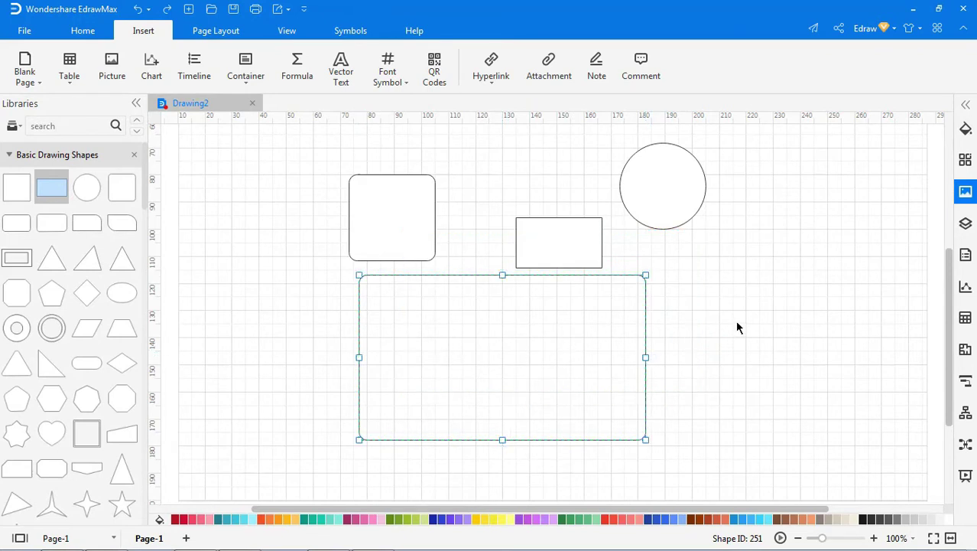
Drag the circle, rectangle and rounded square into the container, then reposition the container.
drag(670, 202, 432, 358)
drag(547, 254, 519, 316)
drag(408, 234, 545, 408)
click(768, 321)
click(613, 342)
drag(612, 343, 512, 306)
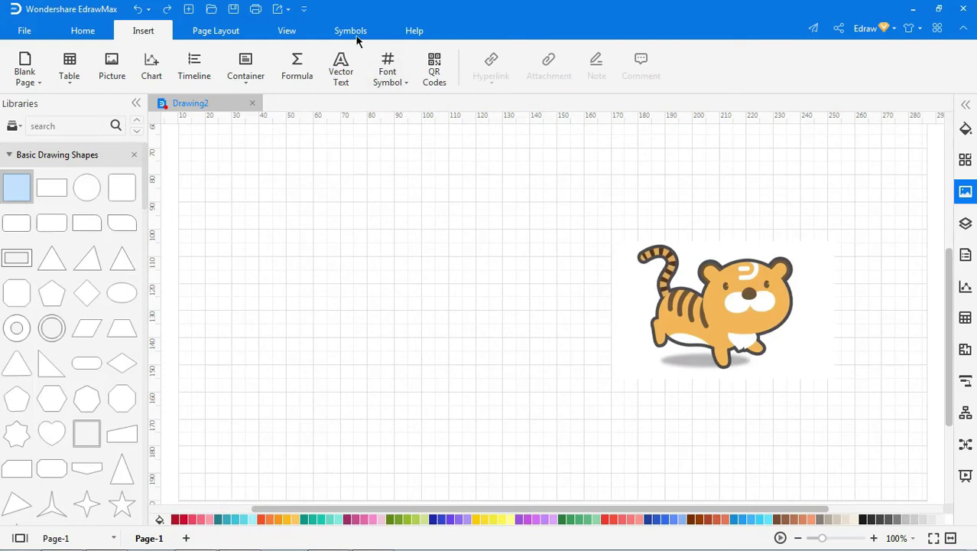
Load the General Image Container library and drop an octagon image container left of the tiger.
click(353, 34)
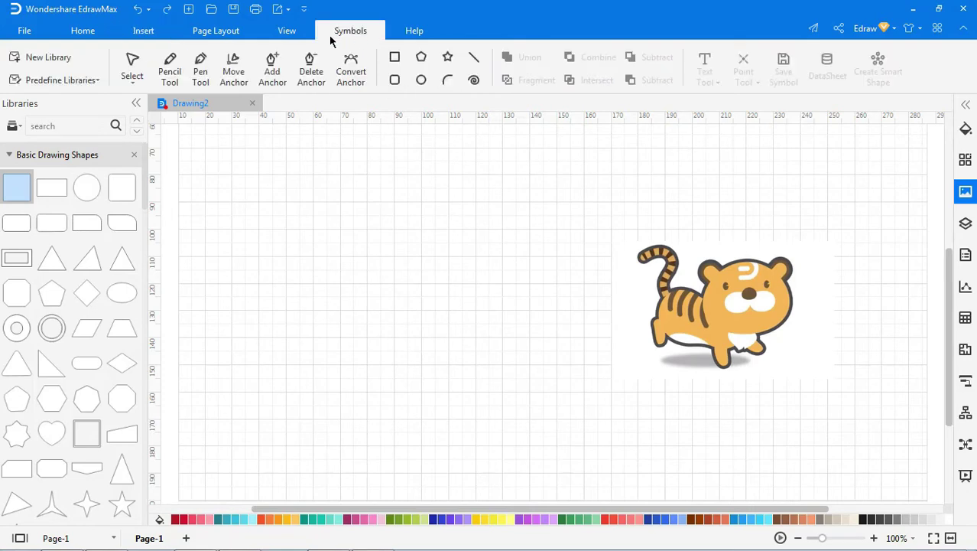
click(96, 80)
mouse_move(87, 126)
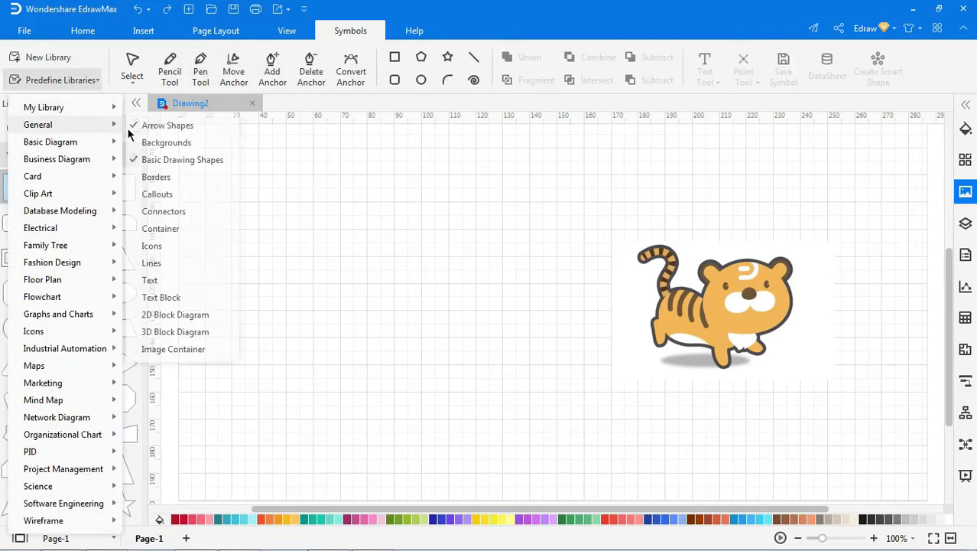
click(162, 351)
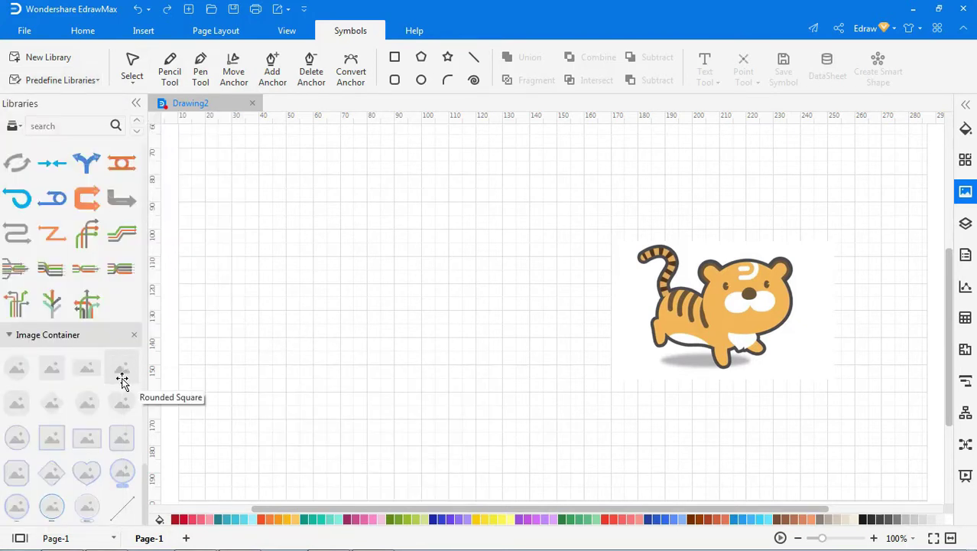
drag(36, 464, 432, 299)
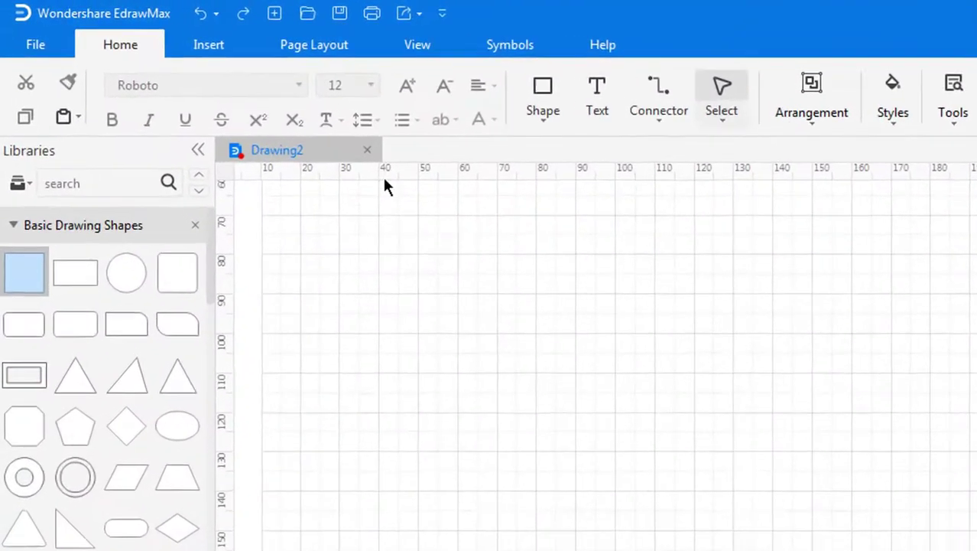
Start a formula whose first line reads 565±0.5.
click(225, 48)
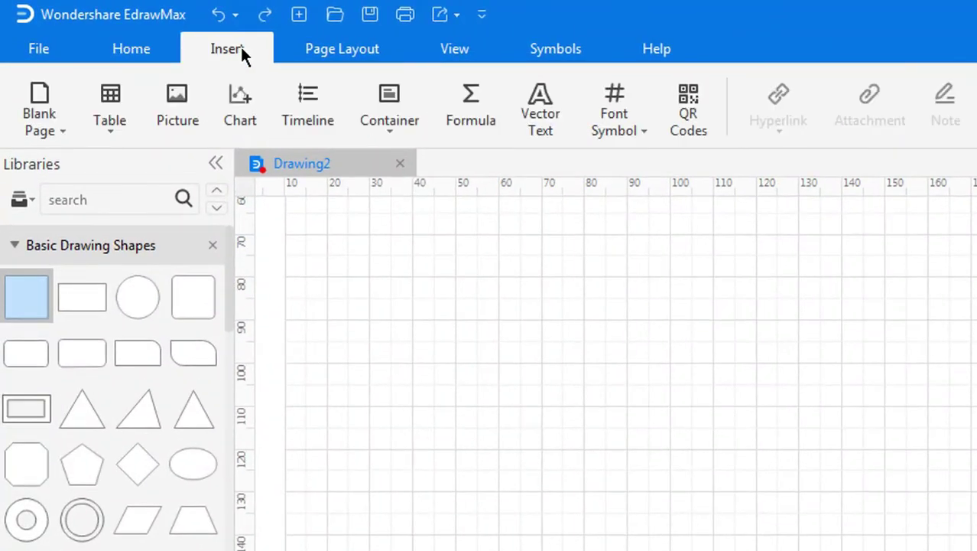
click(471, 96)
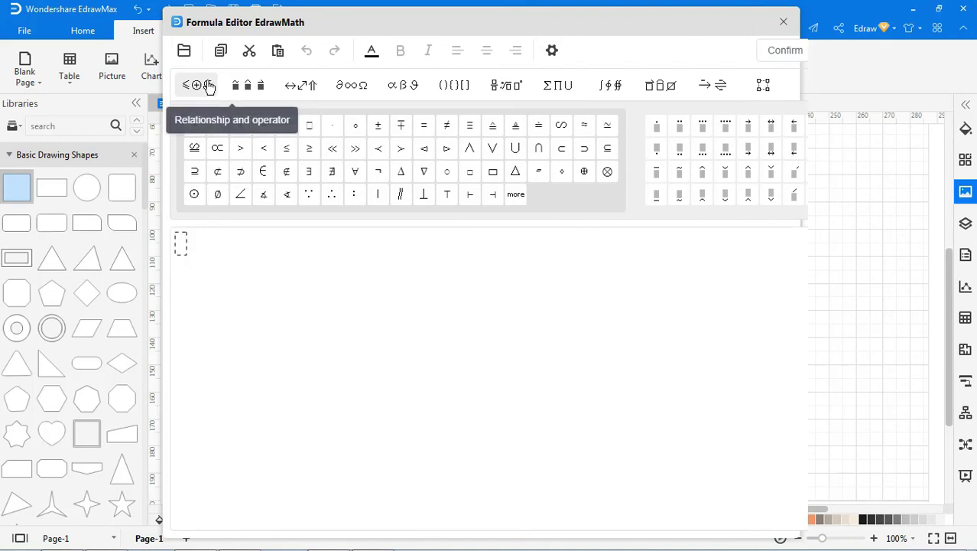
text(565)
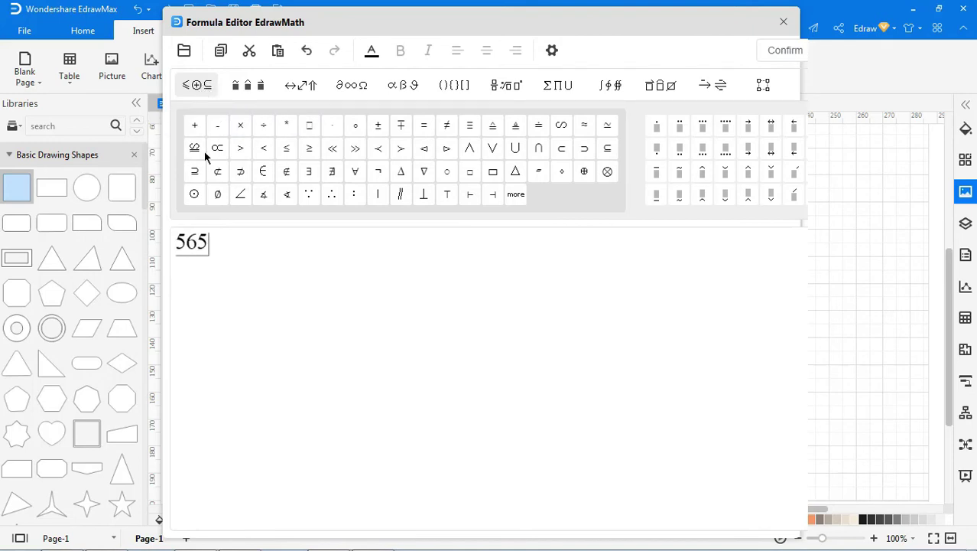
click(378, 124)
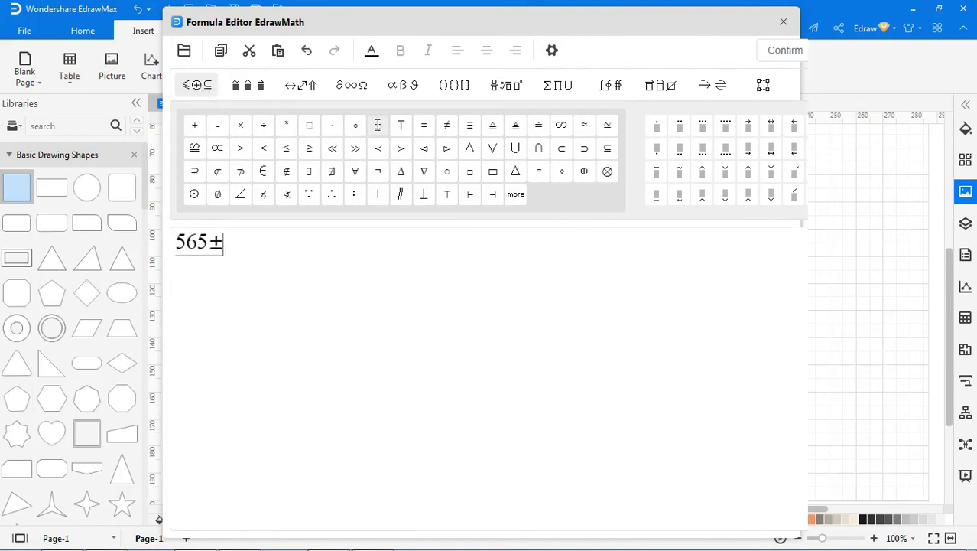
text(0.5)
key(Return)
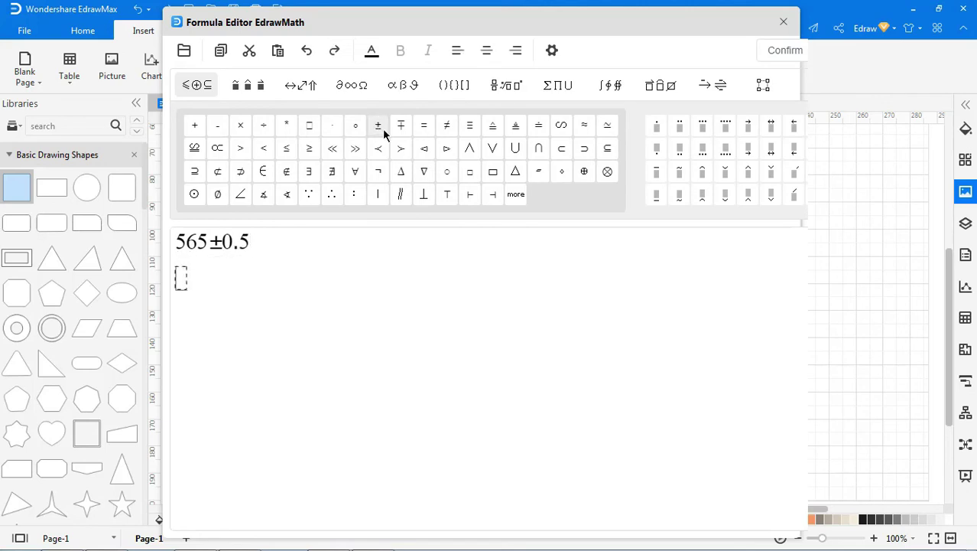
Add a second line with p raised to the power 2 and place the formula on the page.
click(464, 89)
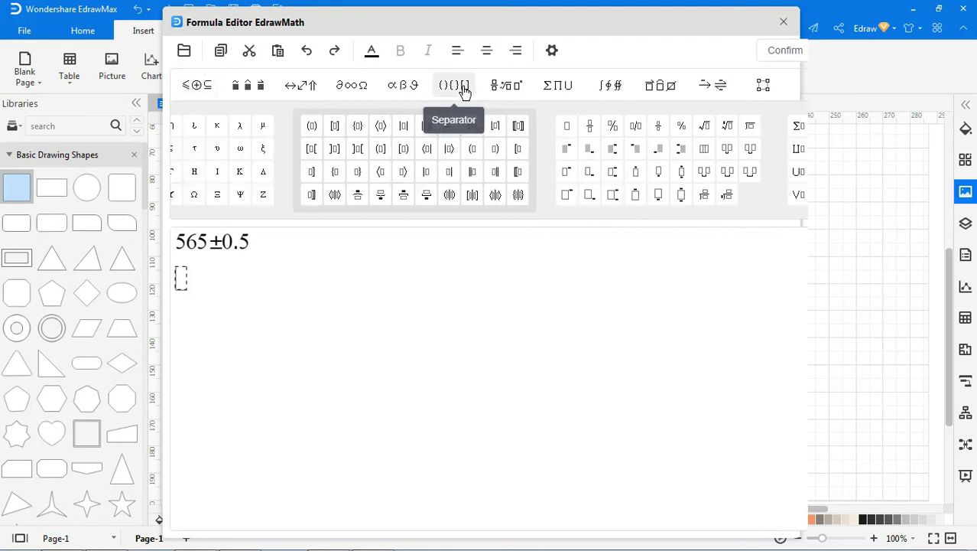
click(612, 171)
text(p)
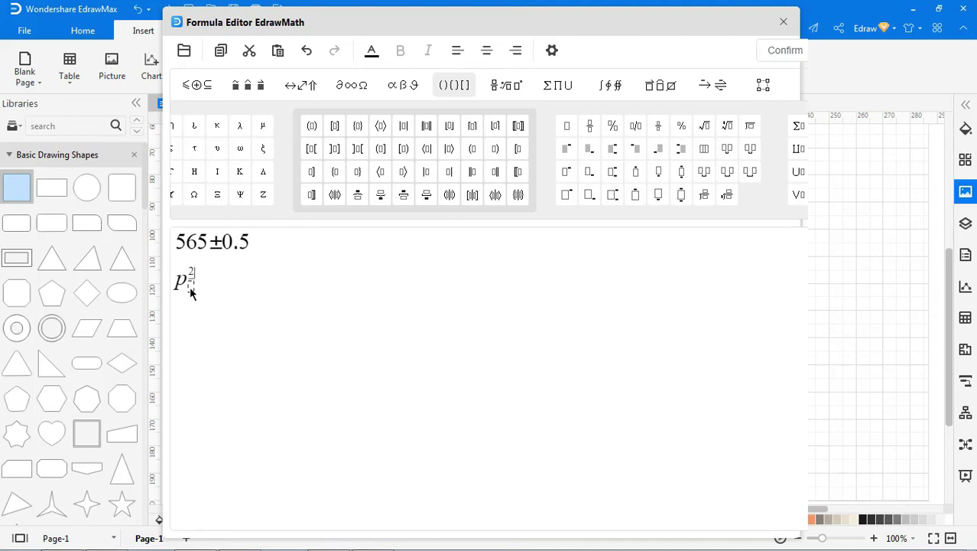
text(2)
click(191, 287)
click(781, 50)
click(734, 291)
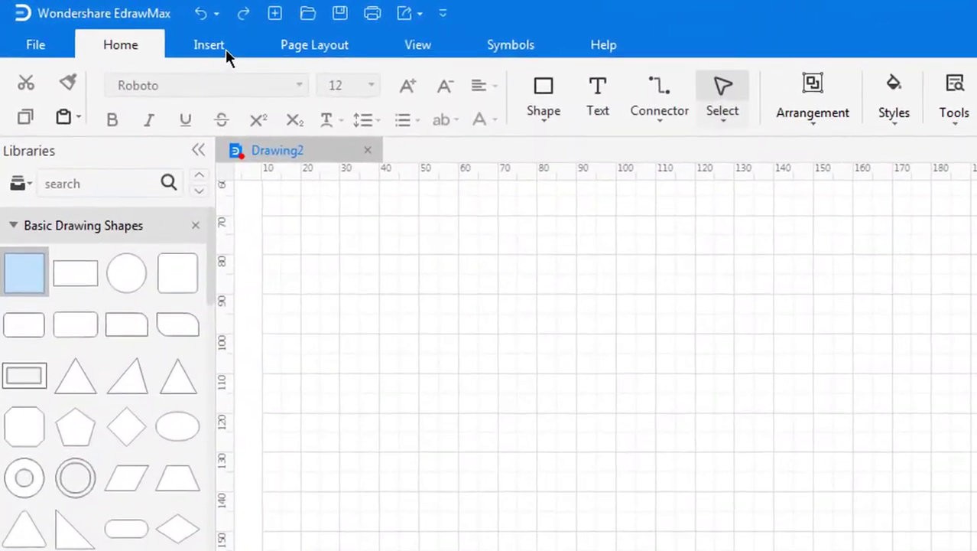
Create vector text reading EdrawMax in the Britannic Bold font.
click(225, 48)
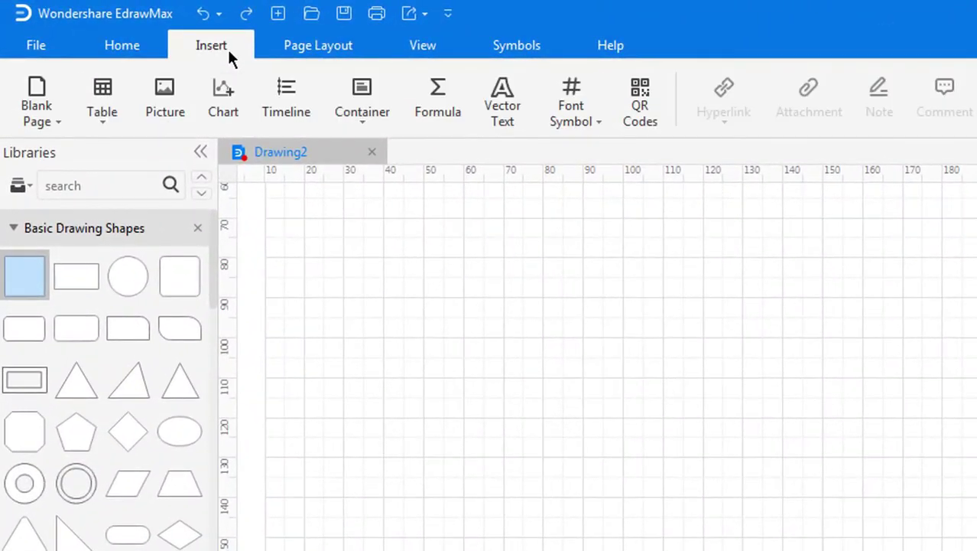
click(500, 106)
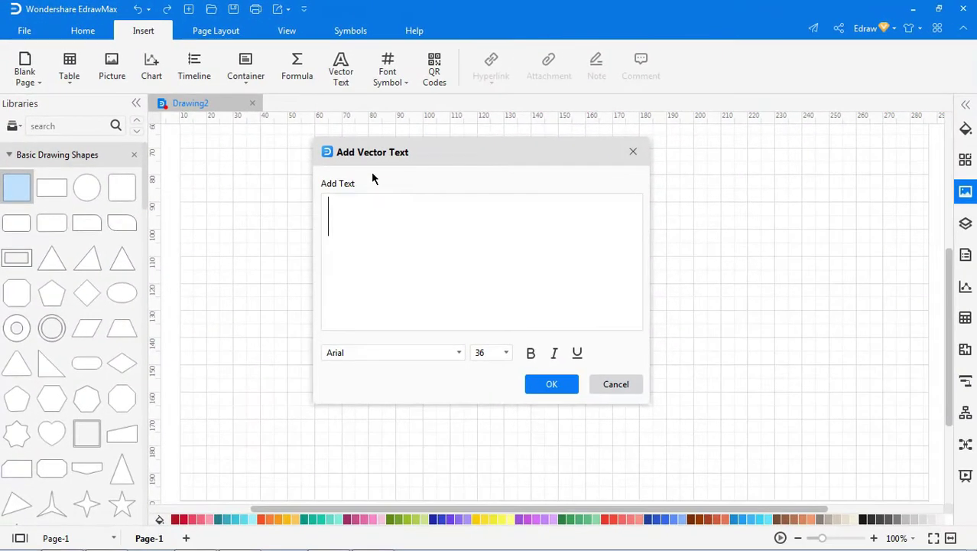
text(Edraw)
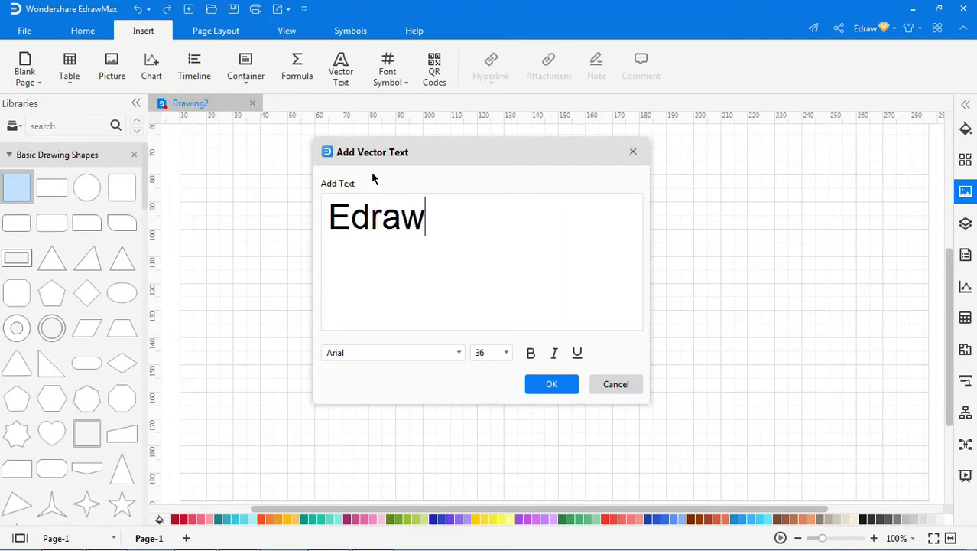
text(Max)
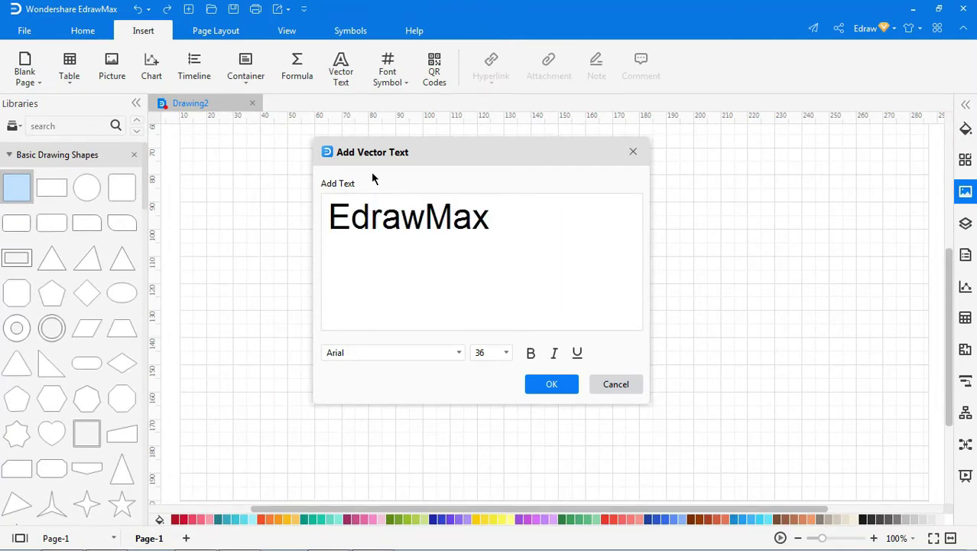
click(459, 353)
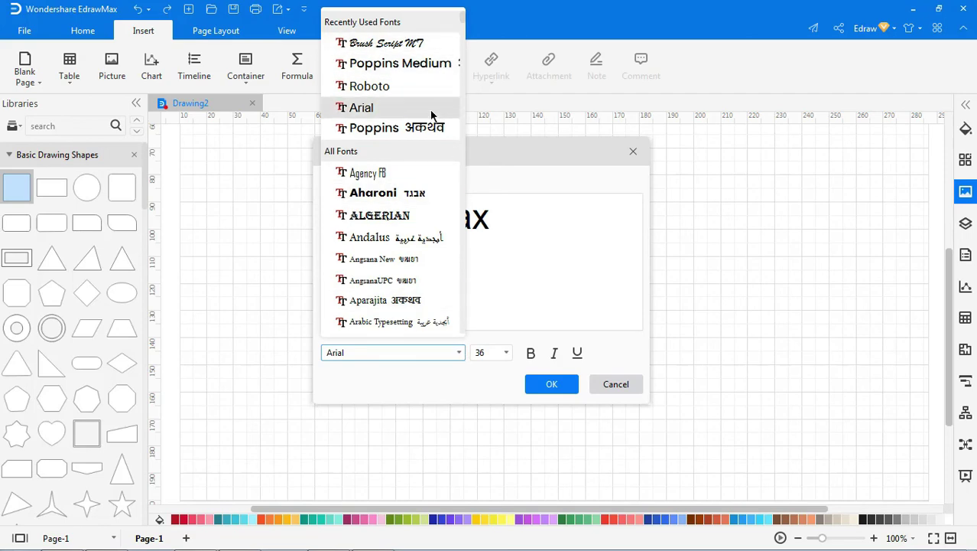
scroll(425, 180, down, 5)
scroll(426, 196, down, 5)
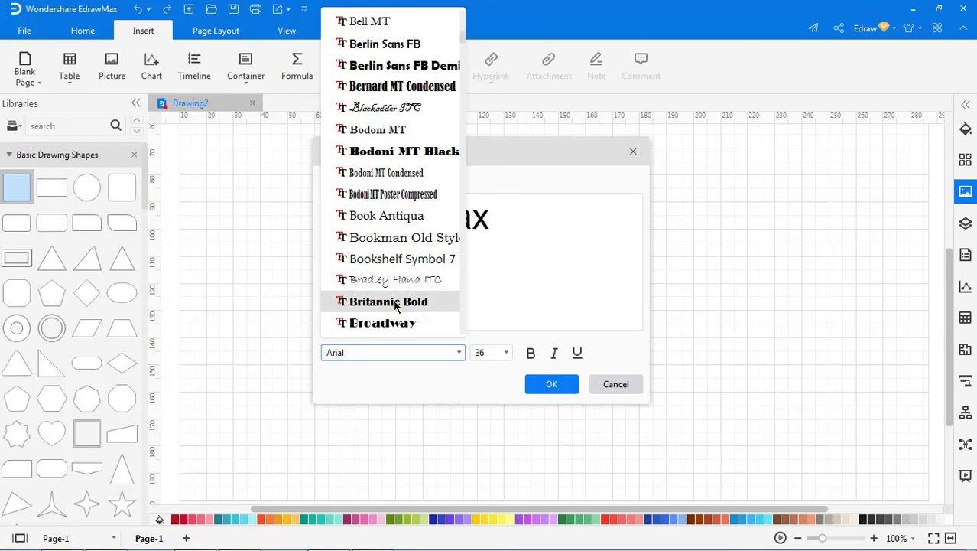
click(396, 305)
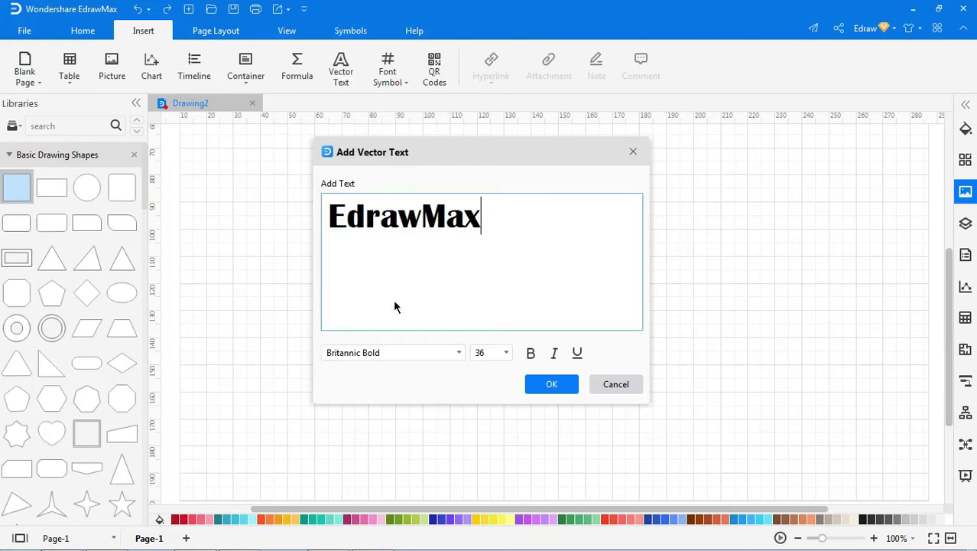
Make the text 48-point, bold, italic and underlined, and add it to the page.
click(508, 355)
scroll(510, 395, down, 2)
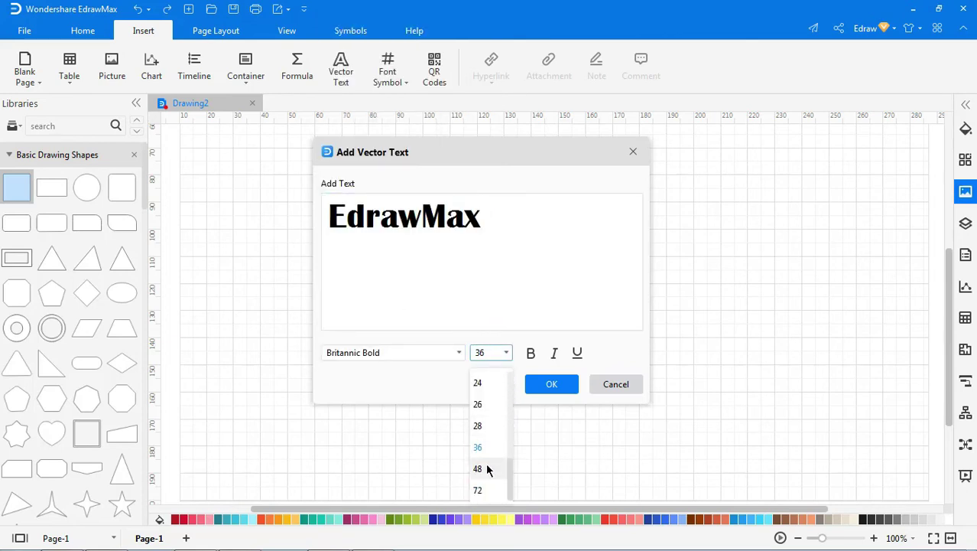
click(488, 468)
click(532, 354)
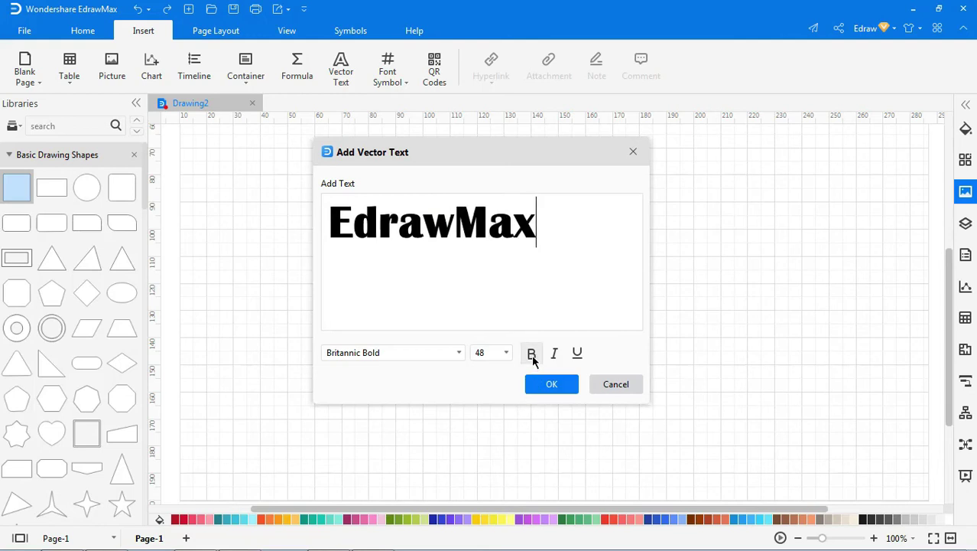
click(555, 354)
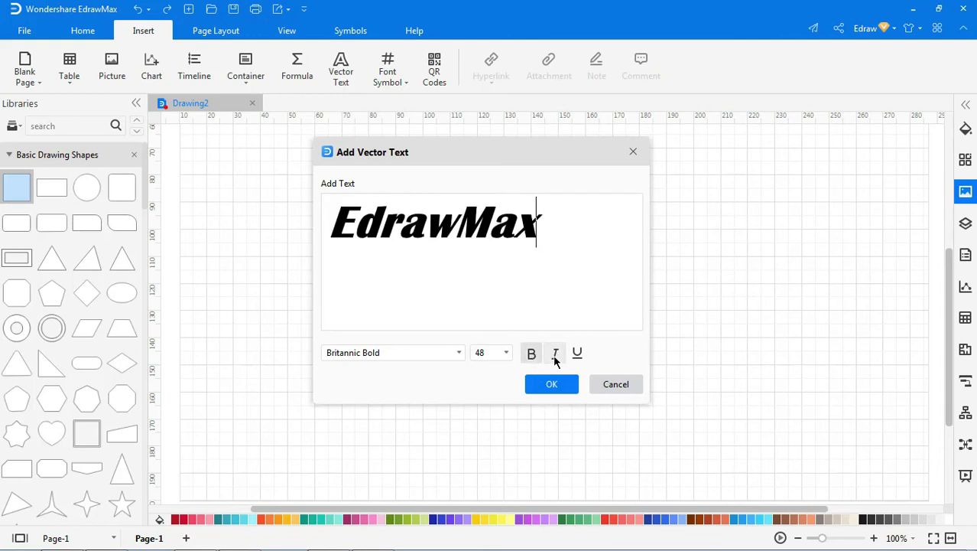
click(577, 353)
click(555, 383)
click(714, 367)
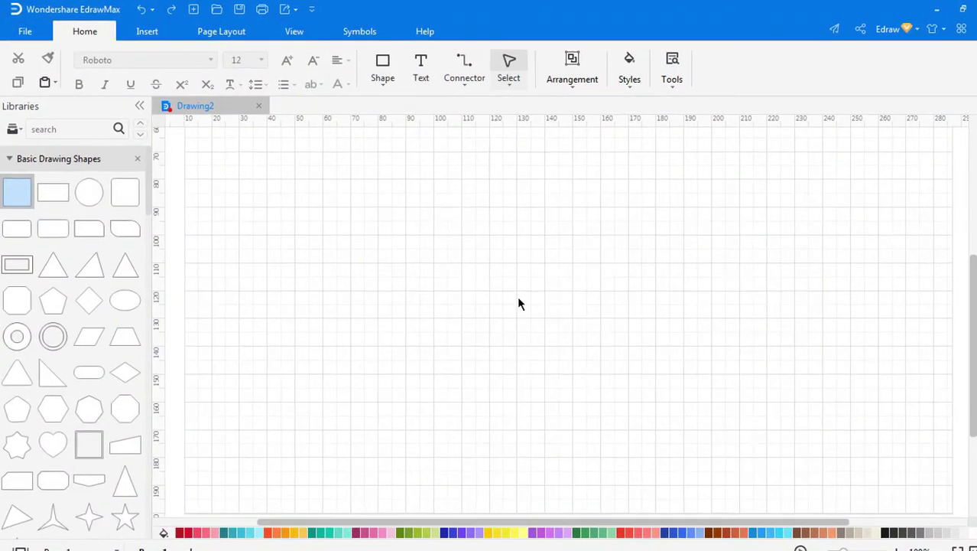
click(162, 35)
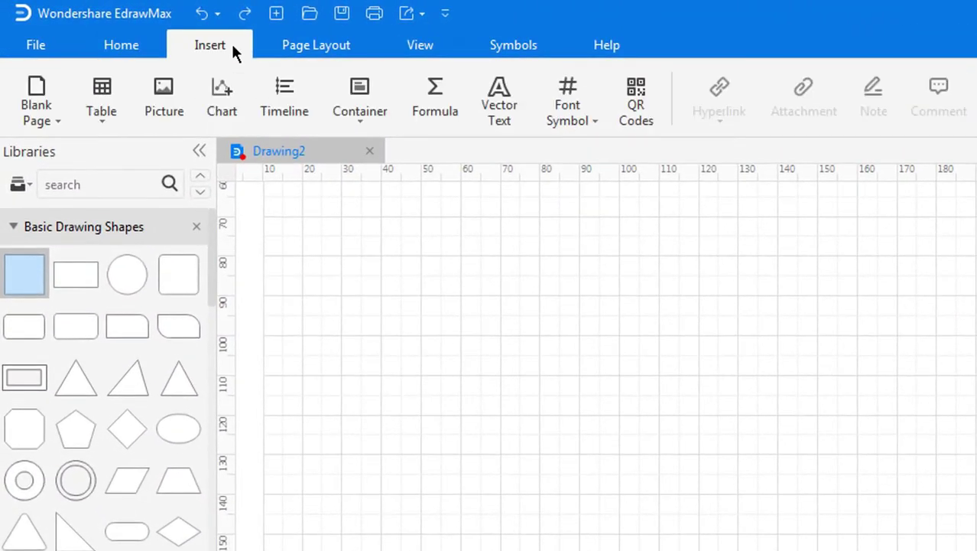
click(633, 107)
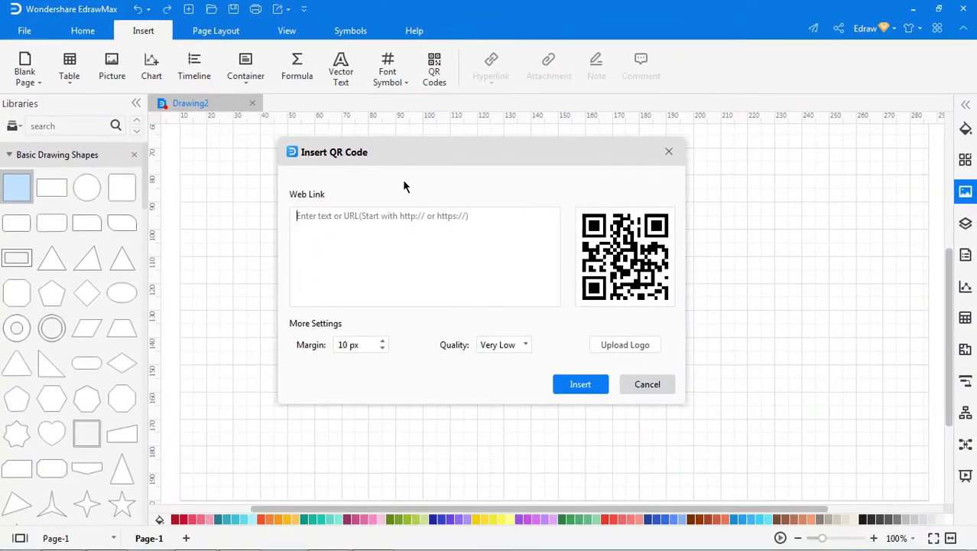
click(400, 216)
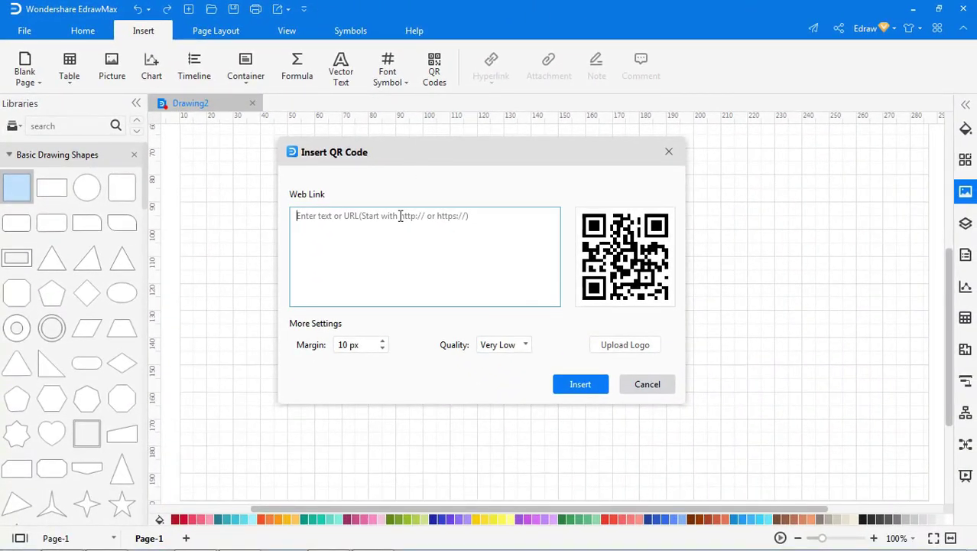
text(https://www.edrawsoft.com/)
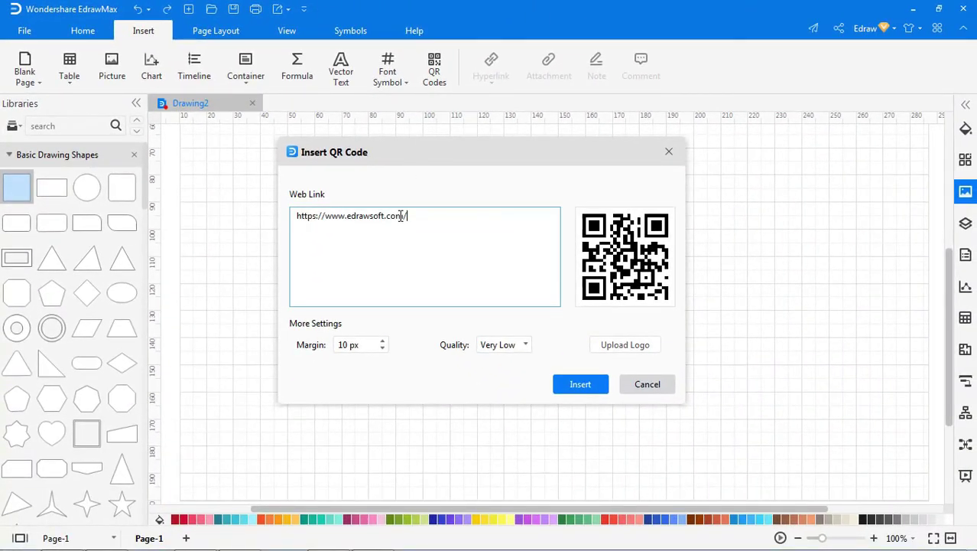
click(382, 341)
click(383, 341)
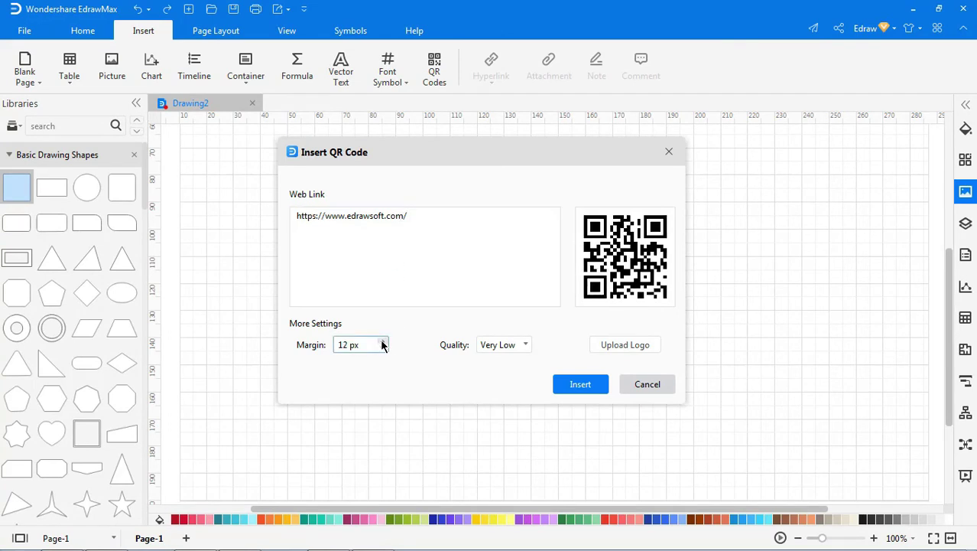
click(382, 341)
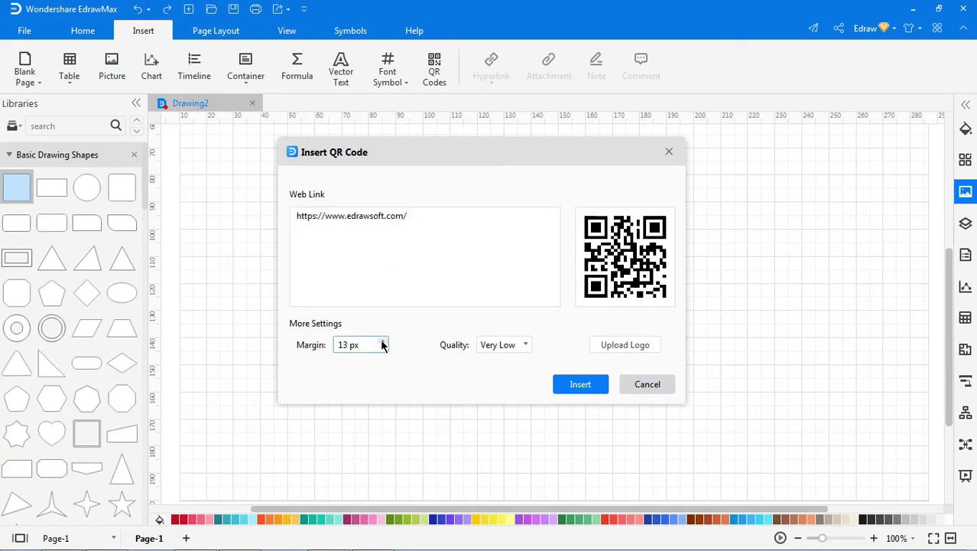
click(514, 349)
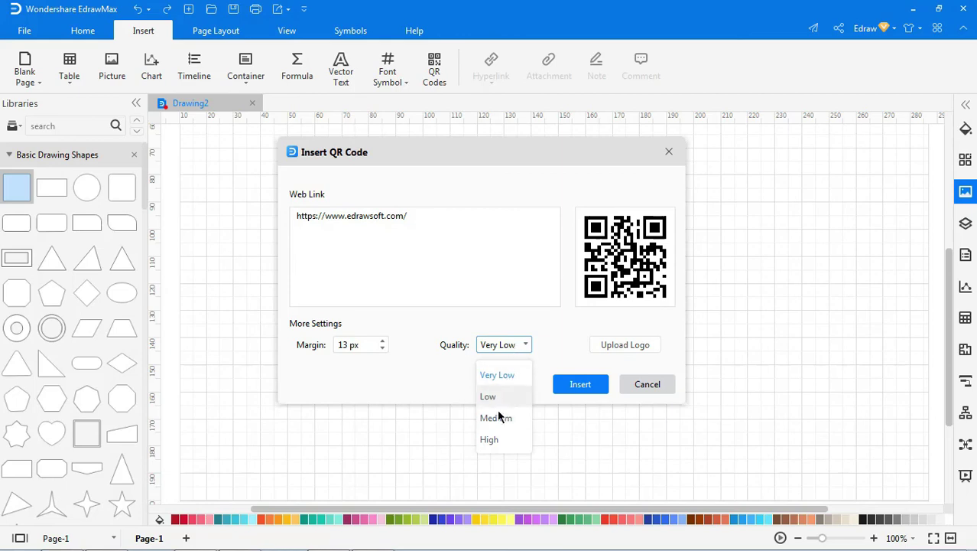
click(497, 438)
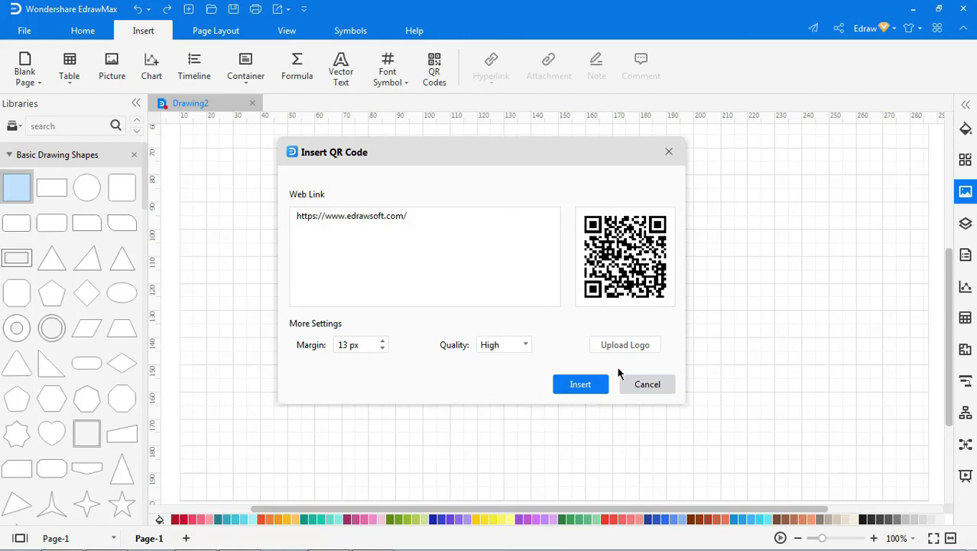
Use the 'edraw max logo' image as the QR code's logo and insert it on the page.
click(634, 344)
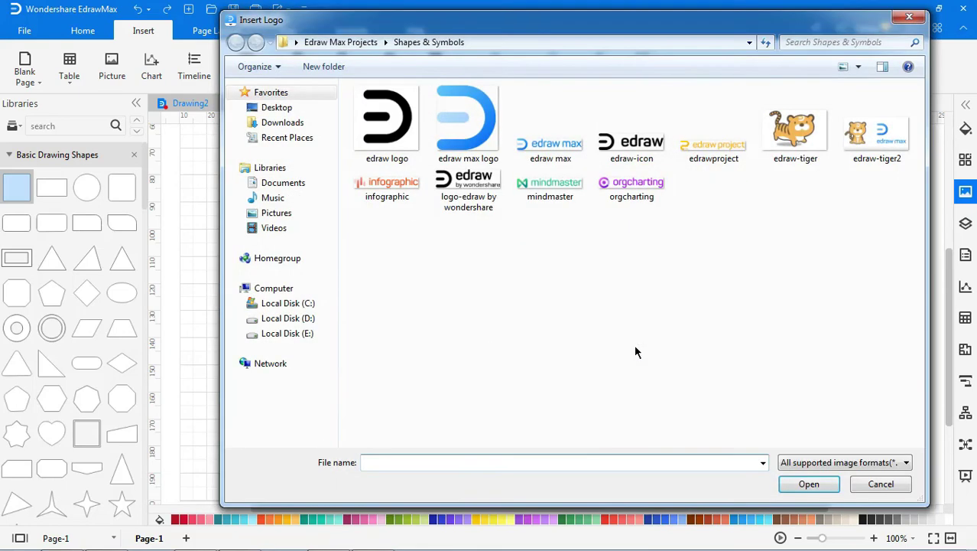
click(475, 120)
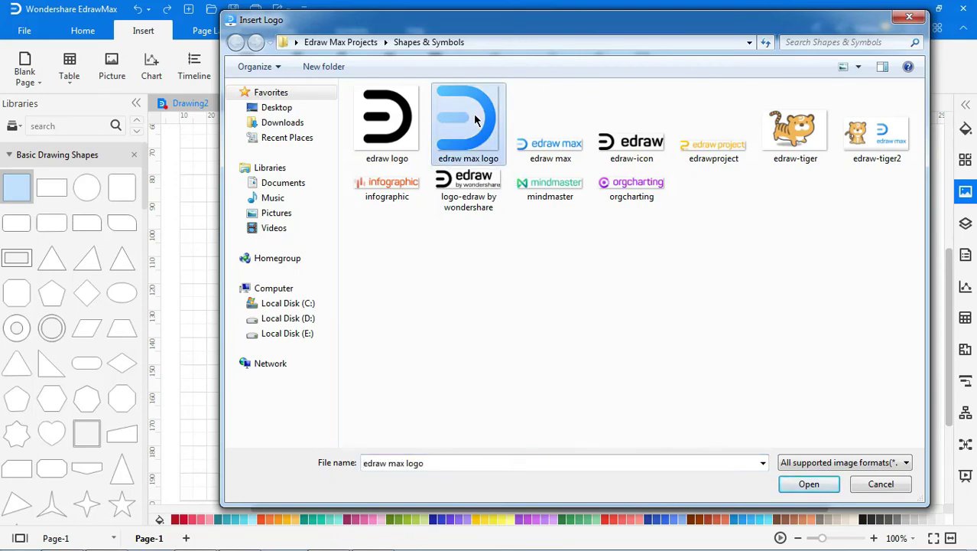
click(802, 476)
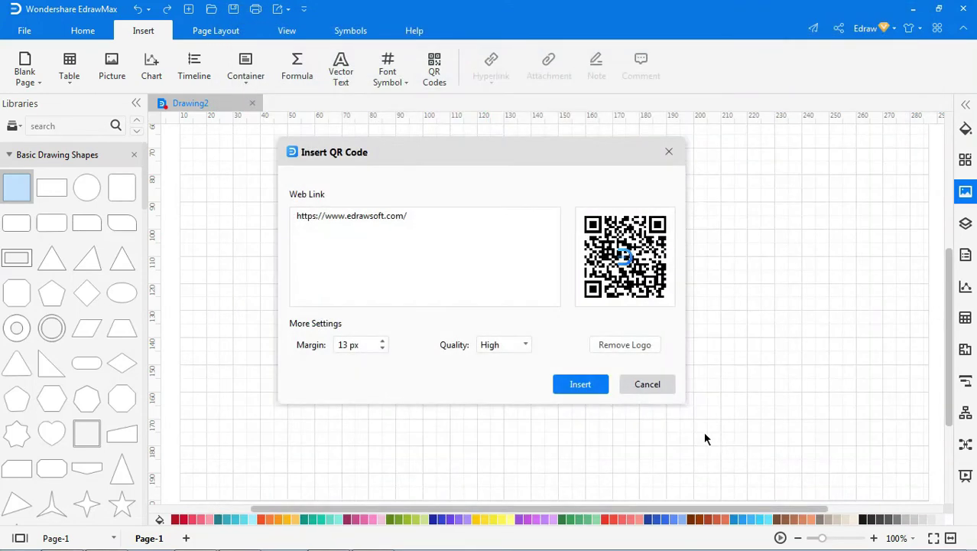
click(593, 391)
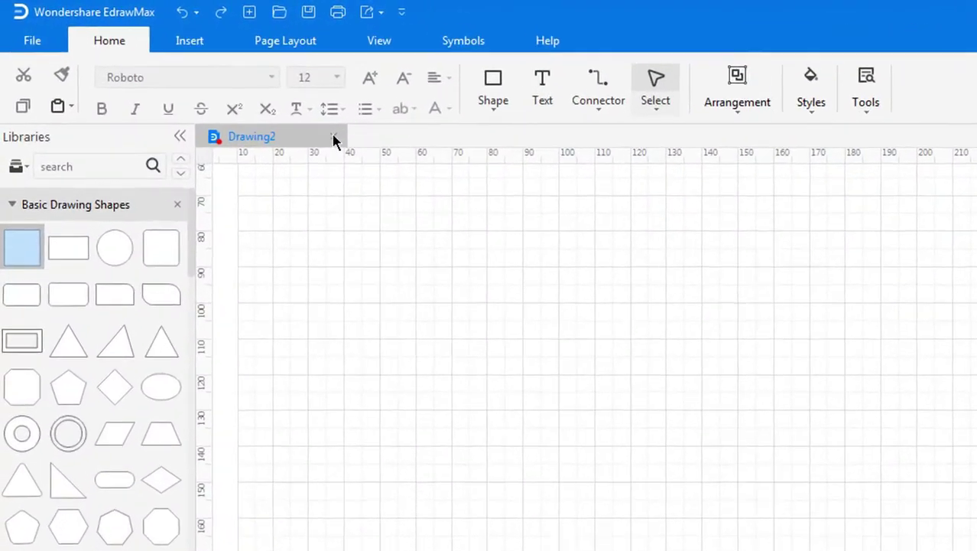
Insert the Greek Ψ font symbol on Drawing2, then reopen the font symbol gallery scrolled down.
click(208, 44)
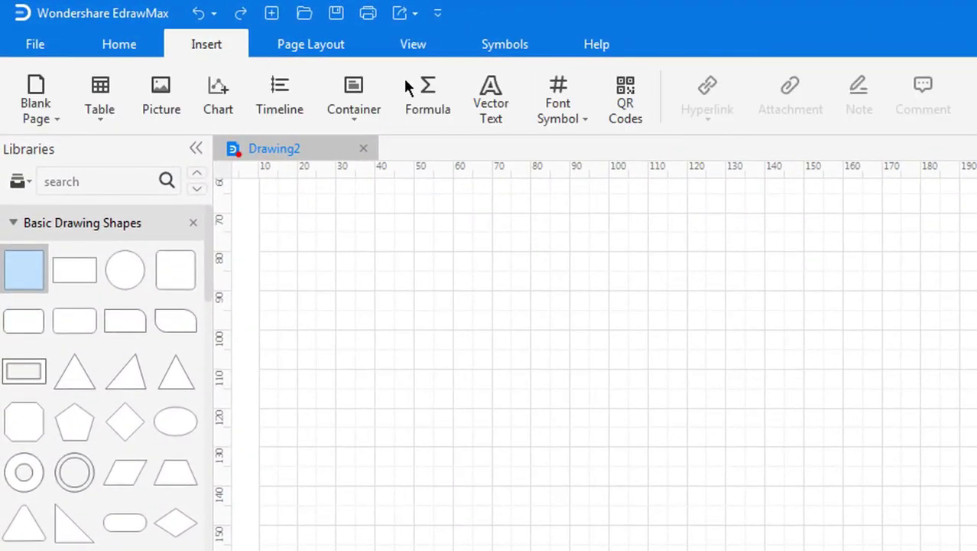
click(559, 96)
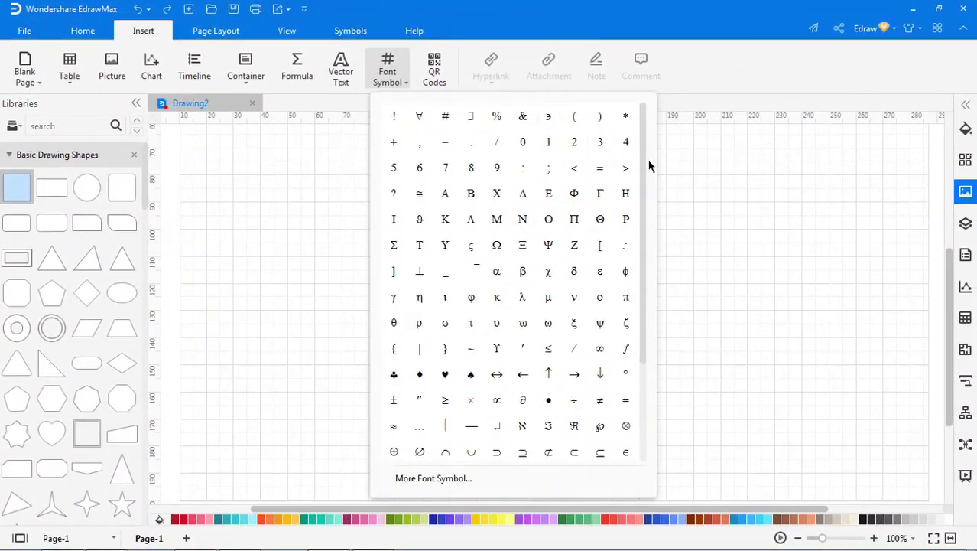
drag(645, 160, 648, 233)
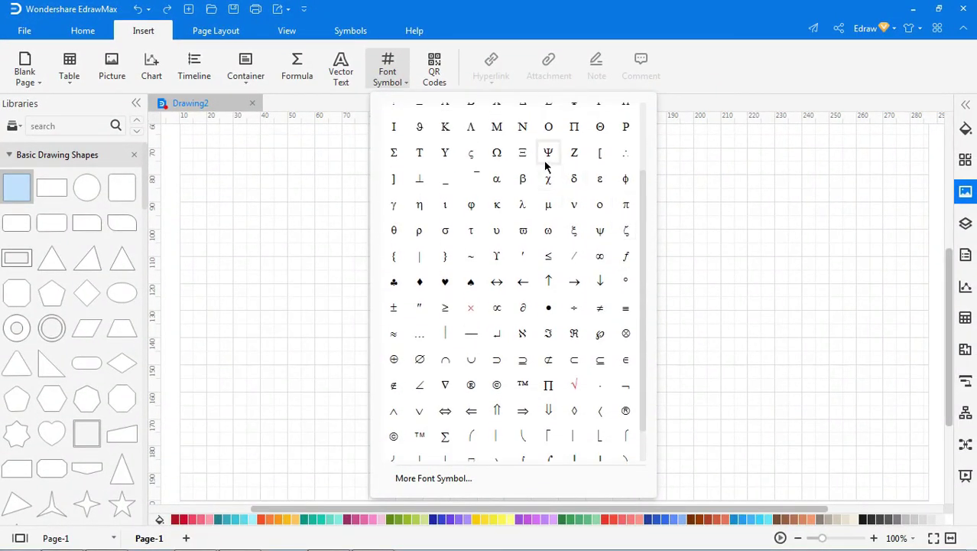
click(544, 156)
click(663, 241)
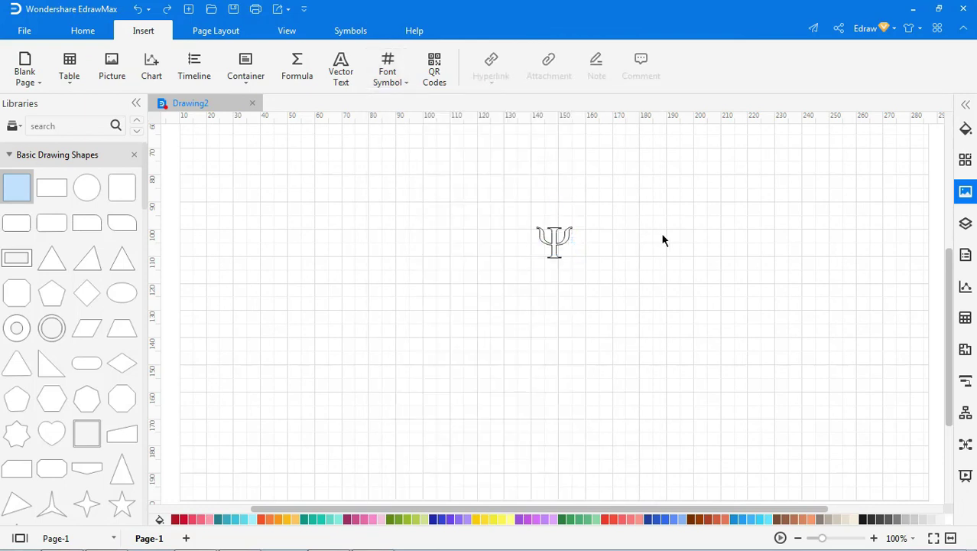
click(406, 82)
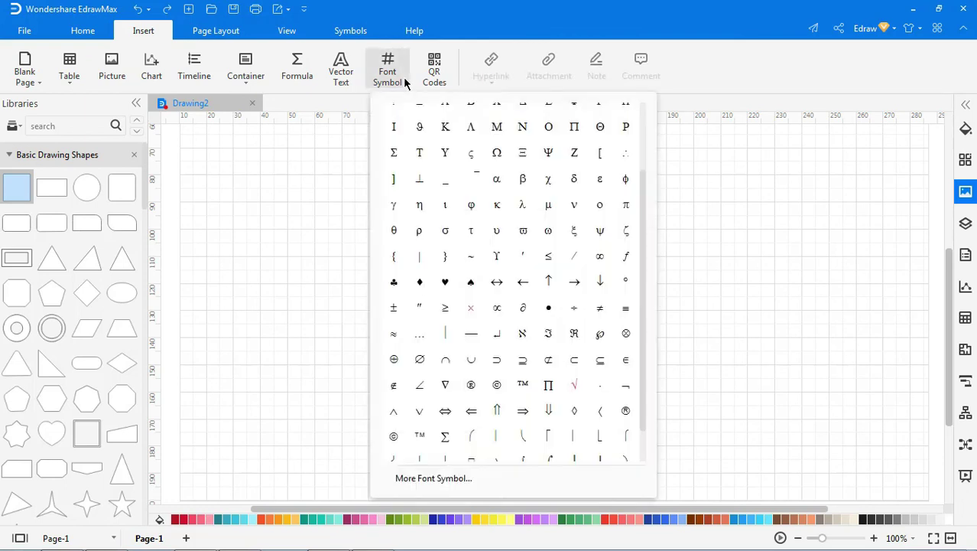
scroll(643, 259, down, 2)
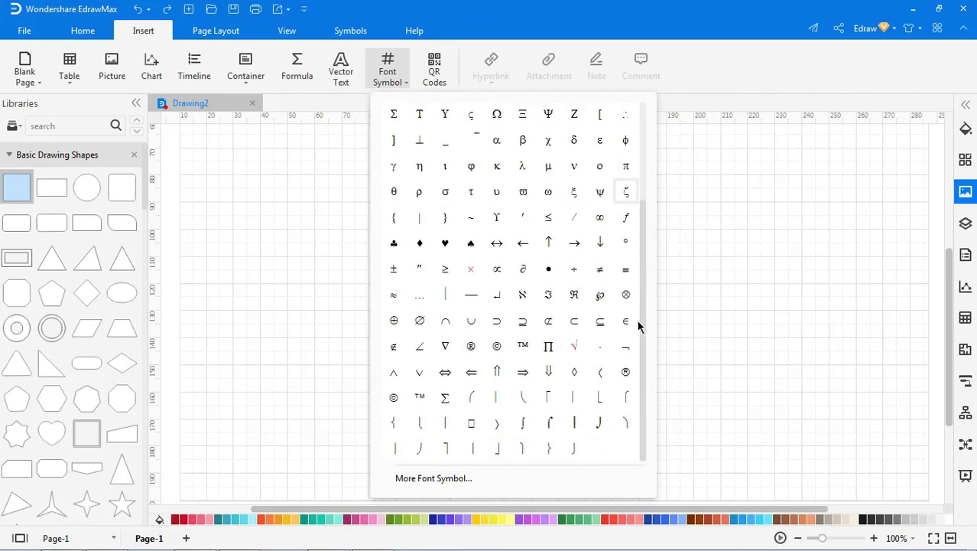
Insert a Nudi 22 e glyph from More Font Symbol and drag it right of Ψ.
click(444, 478)
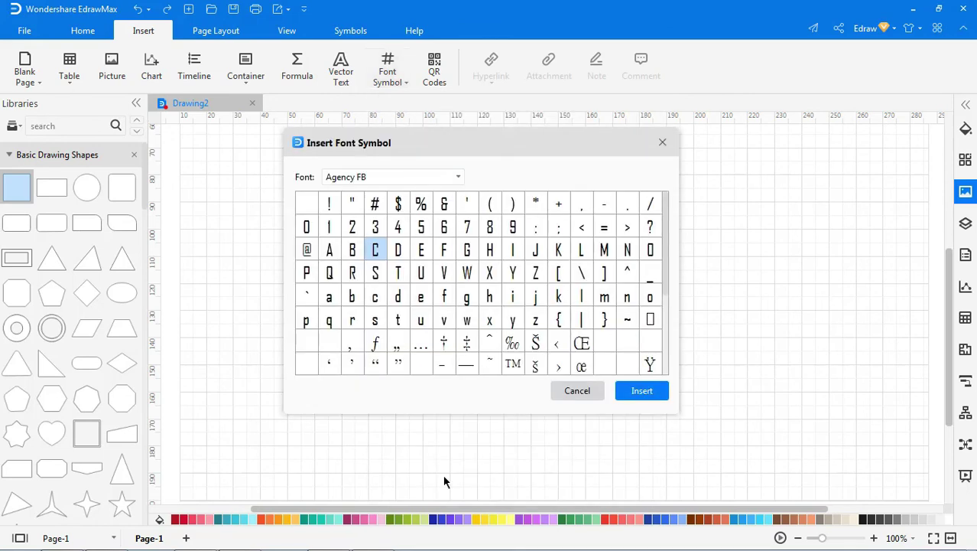
click(458, 179)
drag(462, 205, 465, 331)
click(388, 297)
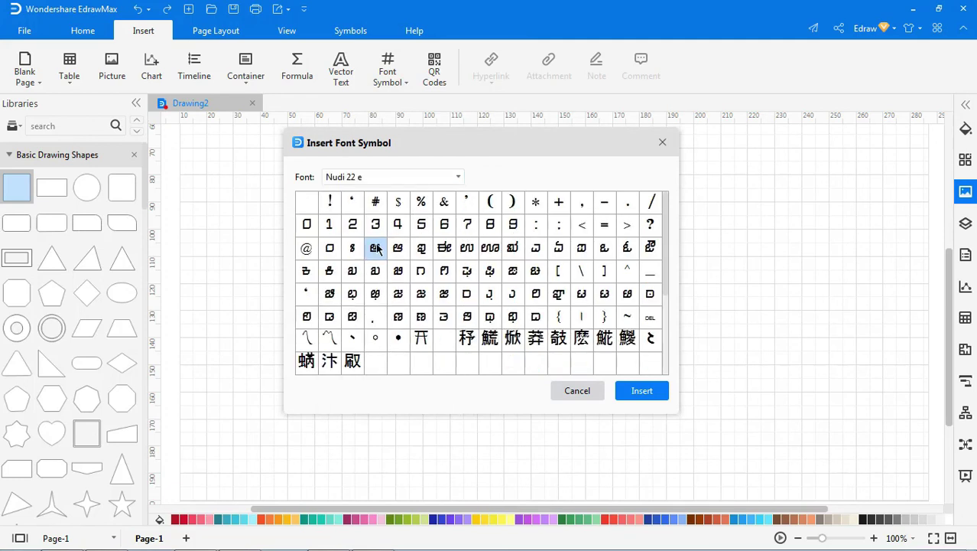
click(634, 390)
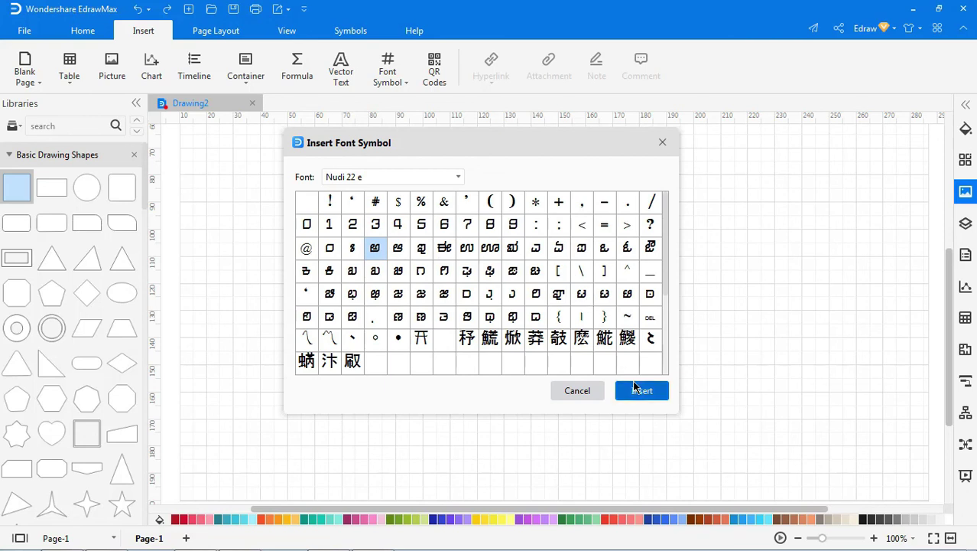
click(663, 142)
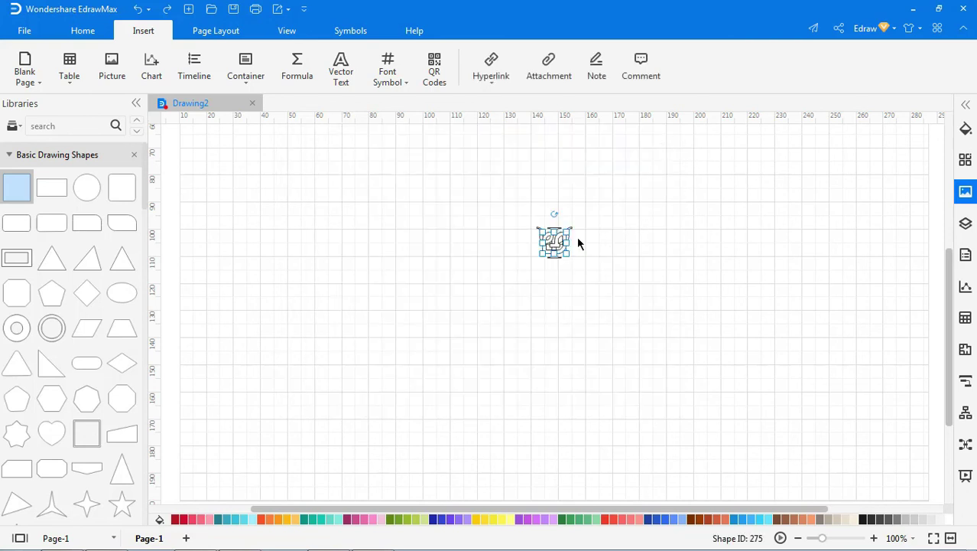
drag(557, 243, 652, 248)
click(727, 240)
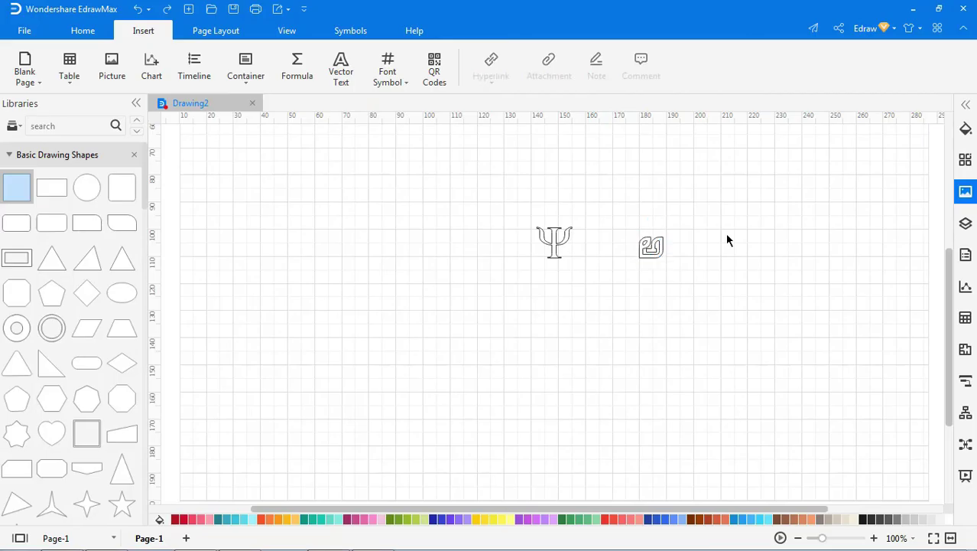